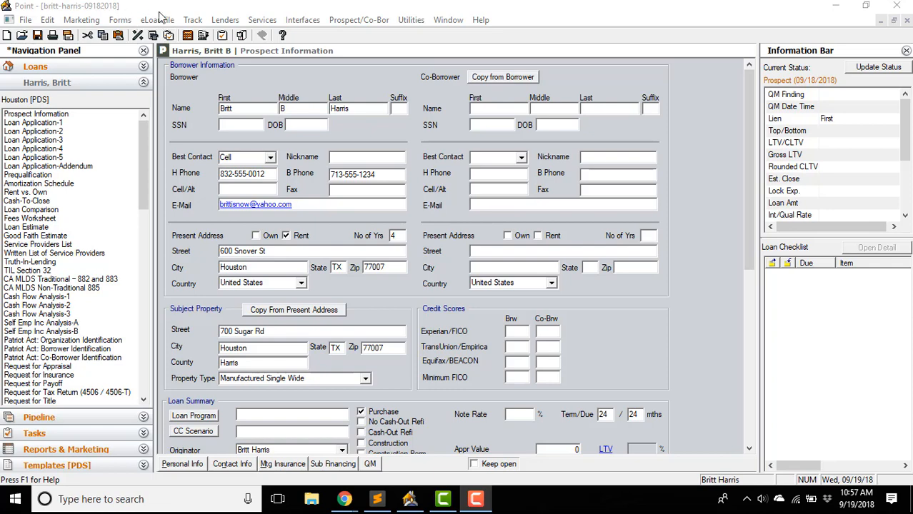
# - Open Track: Status and Checklist and review the Loan Progress list, where only Prospect is checked
pyautogui.click(194, 20)
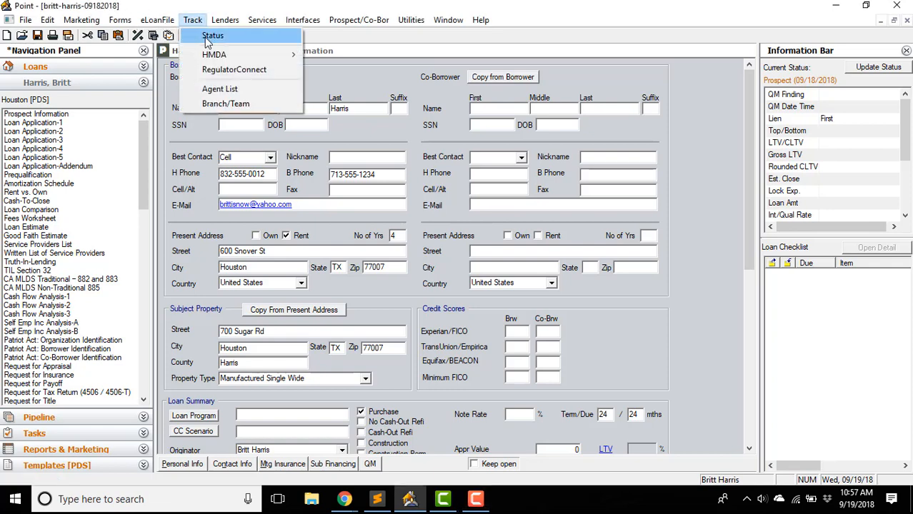
pyautogui.click(215, 36)
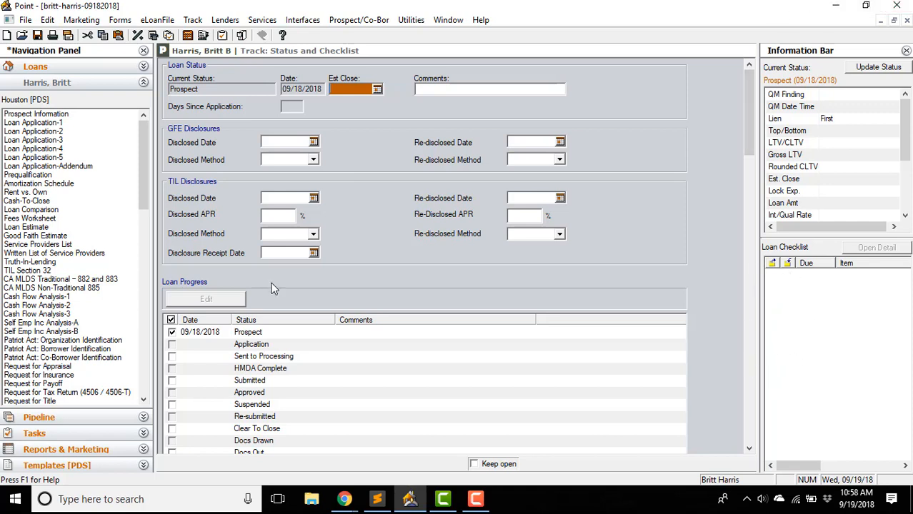
pyautogui.scroll(-3, 314, 300)
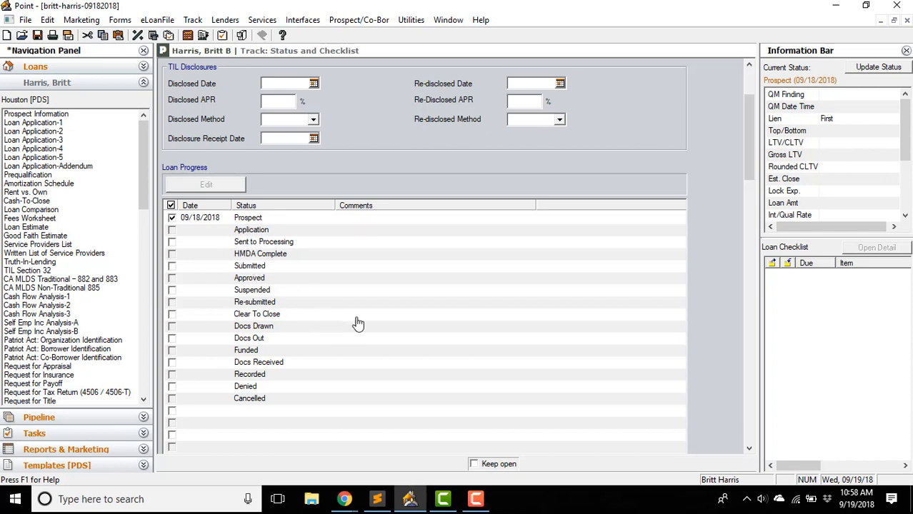
pyautogui.scroll(-6, 721, 303)
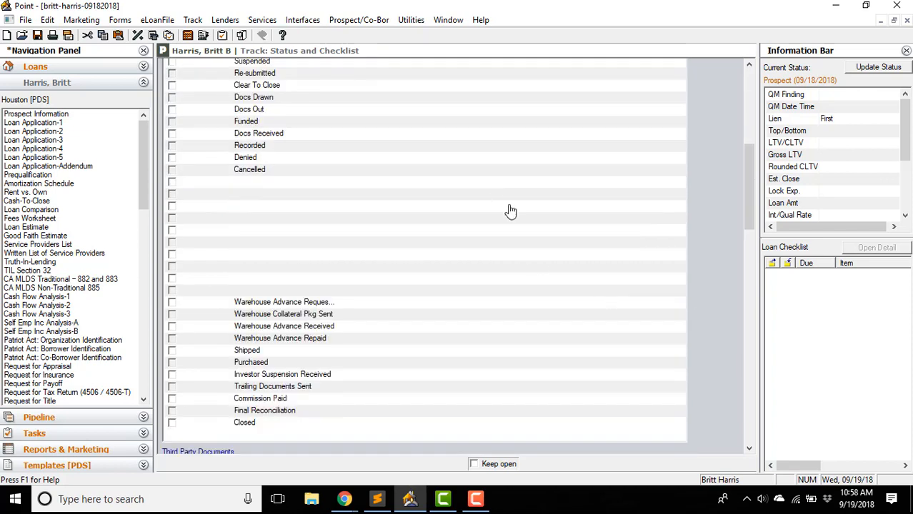
pyautogui.scroll(3, 622, 204)
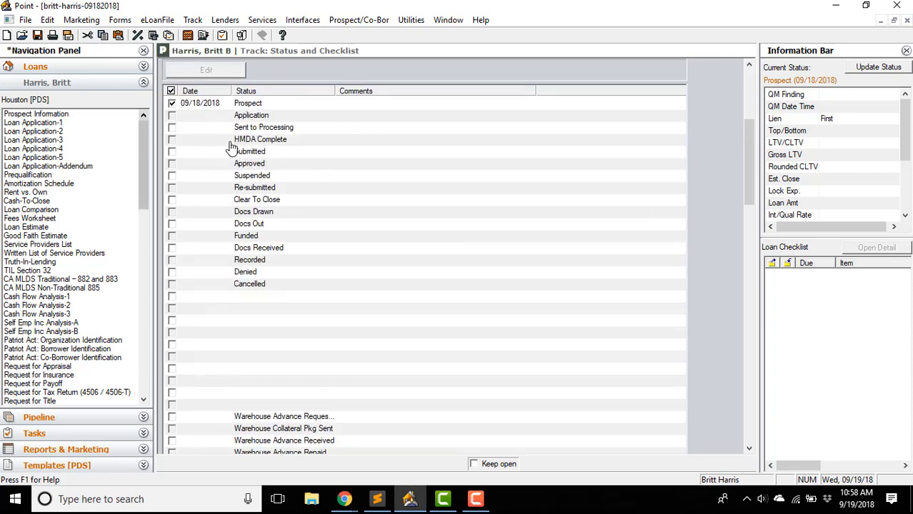
# - Check Application and Sent to Processing for 09/19/2018, commenting 'Hello World' on Sent to Processing
pyautogui.click(173, 115)
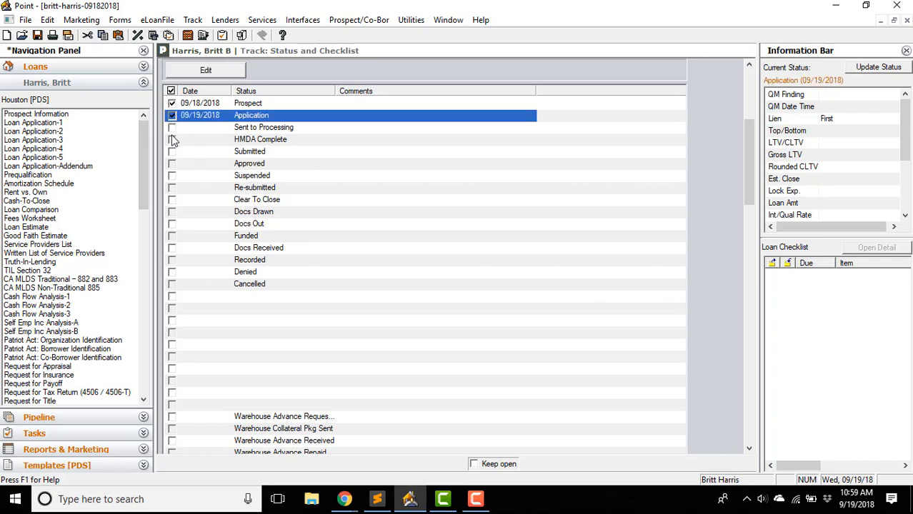
pyautogui.click(172, 128)
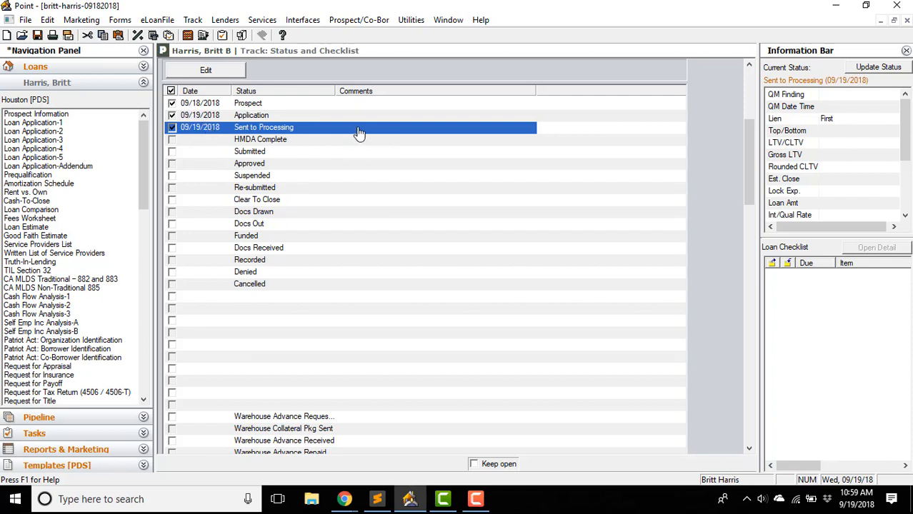
pyautogui.doubleClick(421, 131)
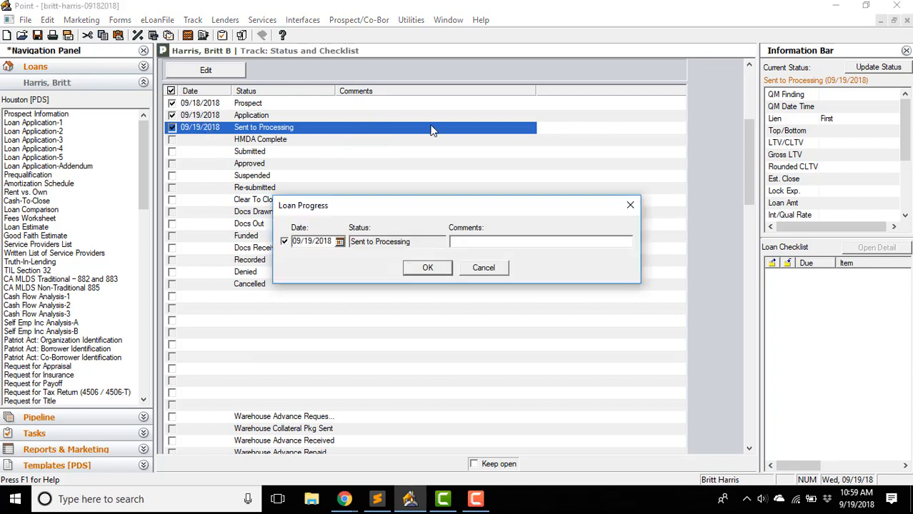
pyautogui.click(480, 241)
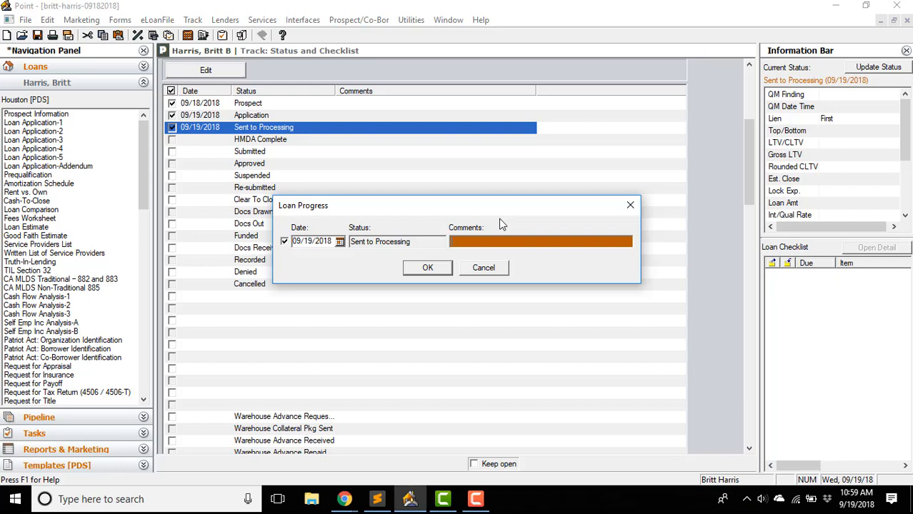
pyautogui.write('Hello World')
pyautogui.press('Return')
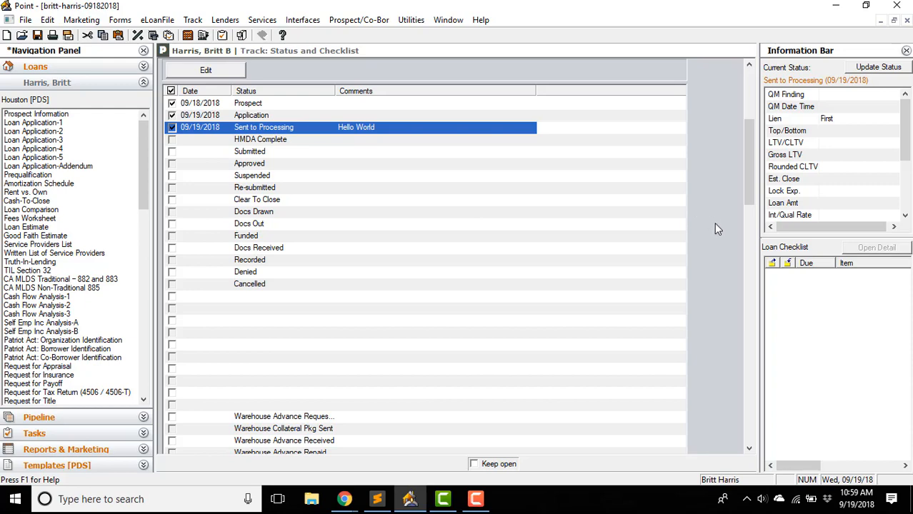
pyautogui.scroll(-5, 714, 223)
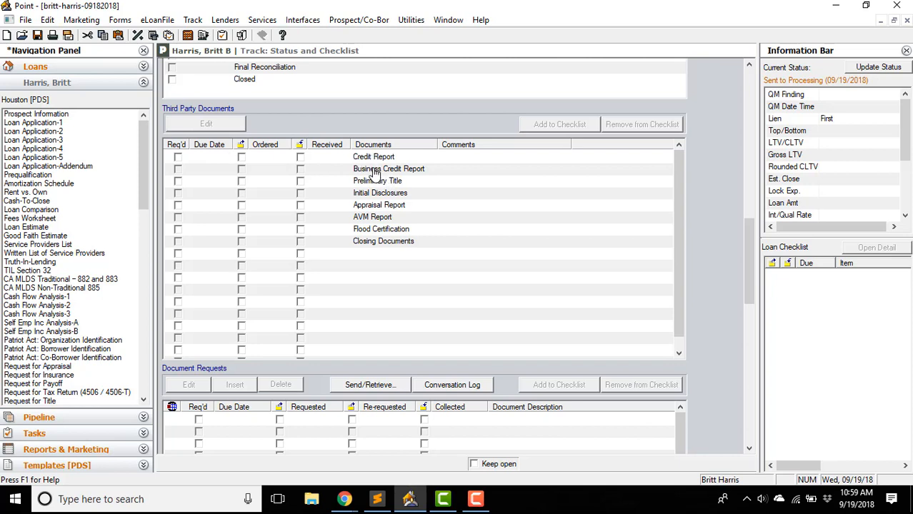
# - Mark Credit Report as required, due 5 days after Application (09/24/2018)
pyautogui.click(178, 157)
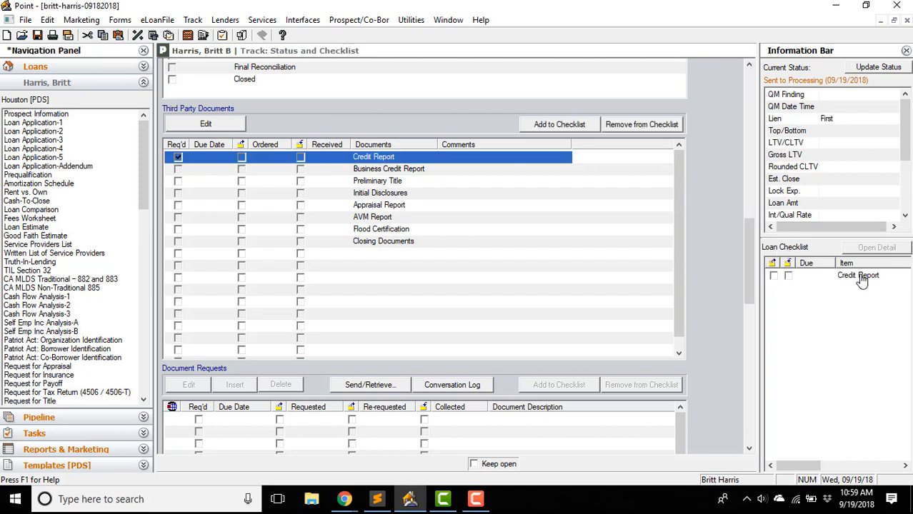
pyautogui.doubleClick(386, 159)
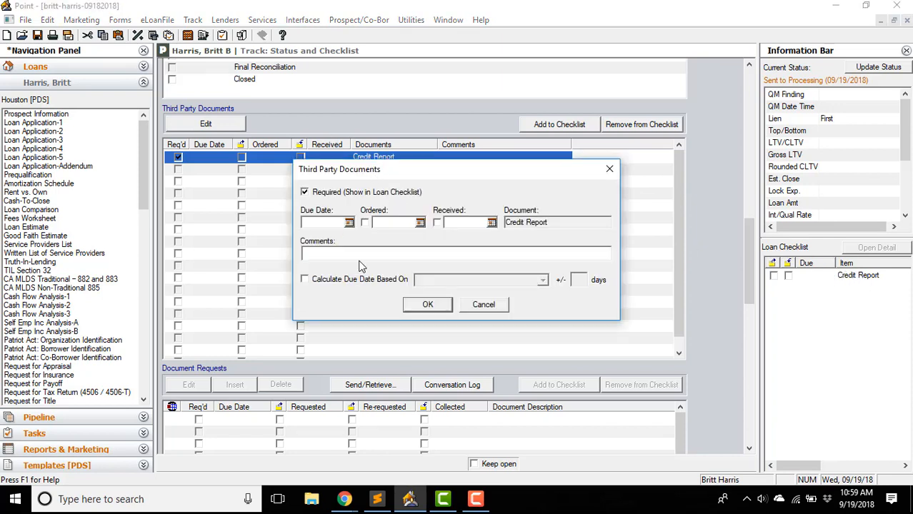
pyautogui.click(306, 280)
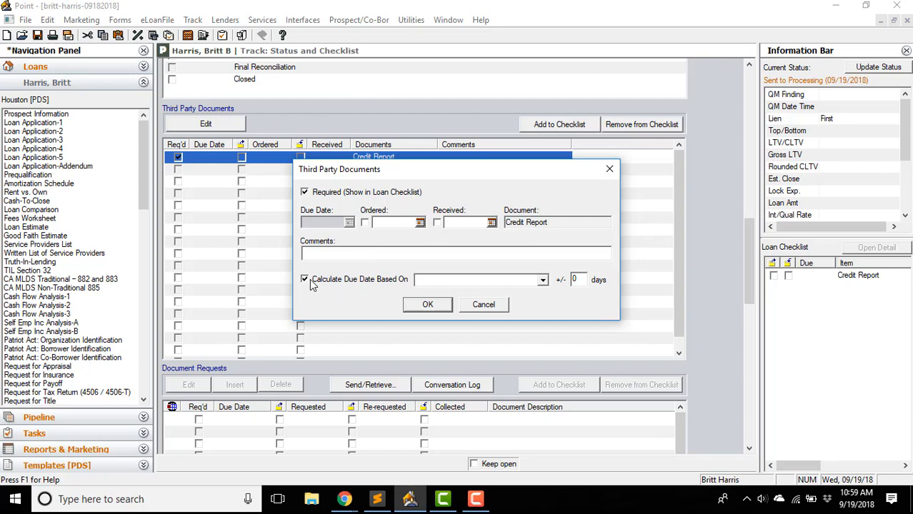
pyautogui.click(543, 281)
pyautogui.scroll(-1, 479, 325)
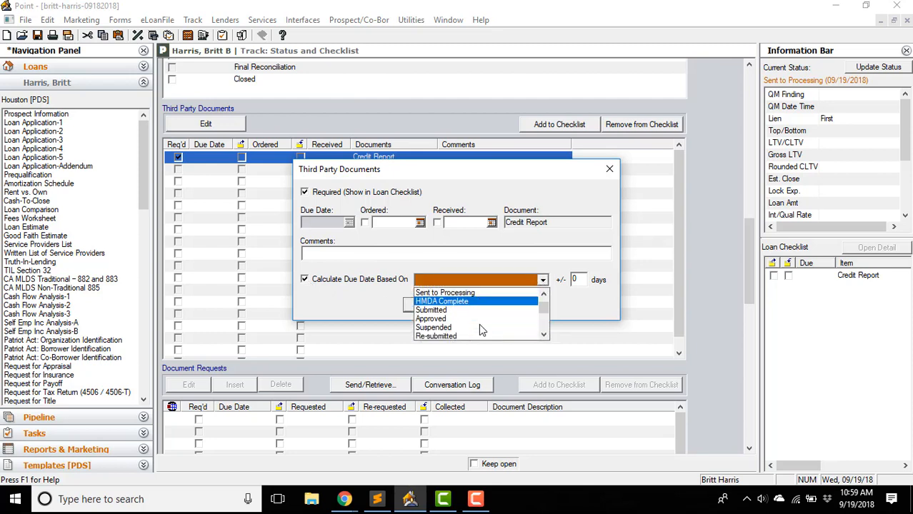
pyautogui.scroll(-2, 478, 323)
pyautogui.scroll(3, 479, 324)
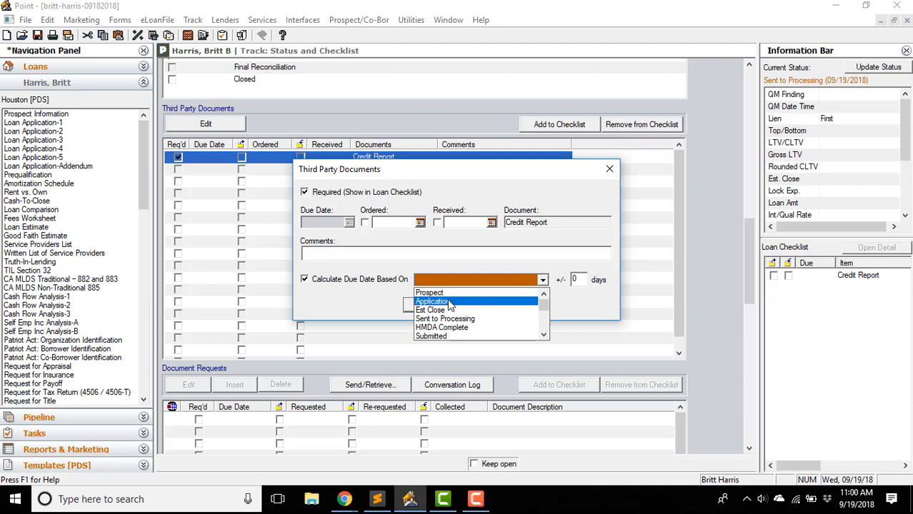
pyautogui.click(476, 303)
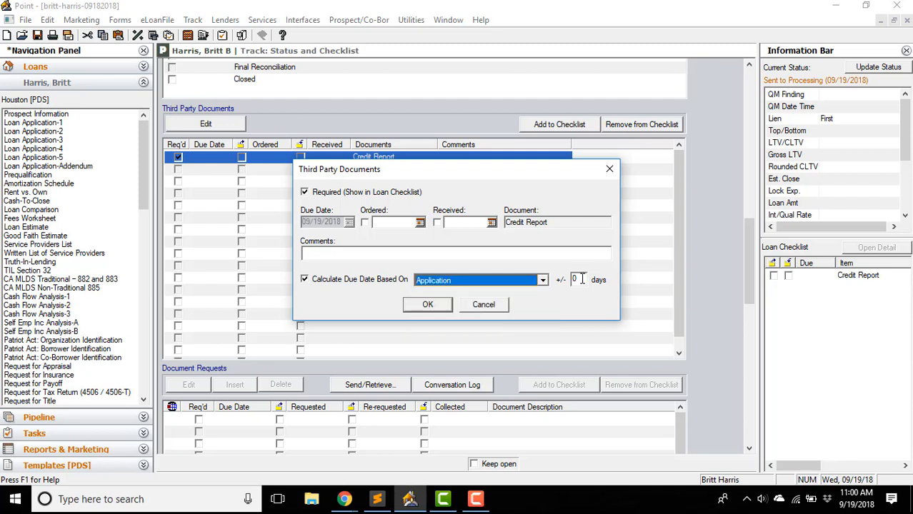
pyautogui.doubleClick(581, 279)
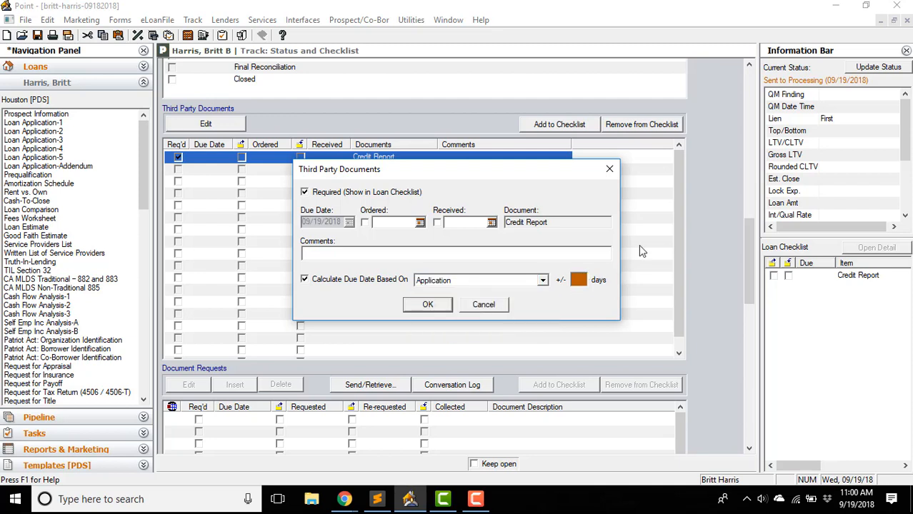
pyautogui.write('5')
pyautogui.click(428, 305)
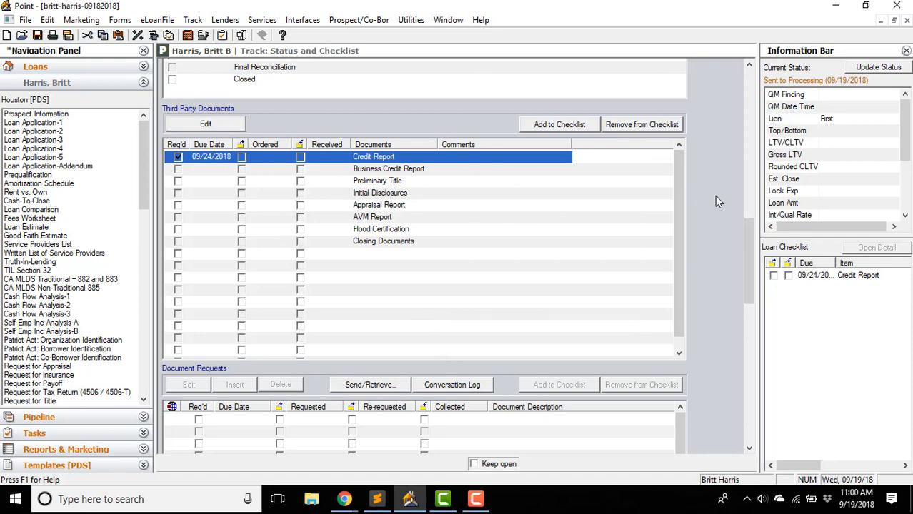
pyautogui.scroll(10, 714, 196)
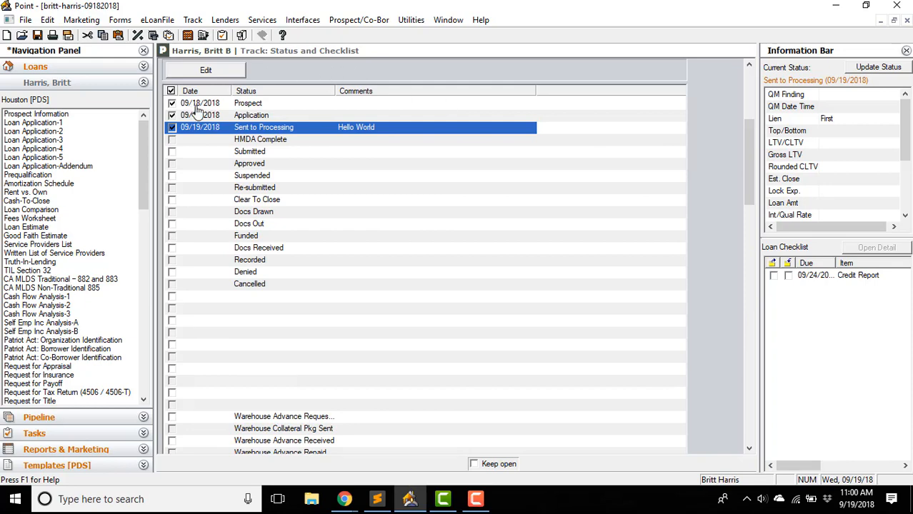
pyautogui.scroll(-10, 697, 293)
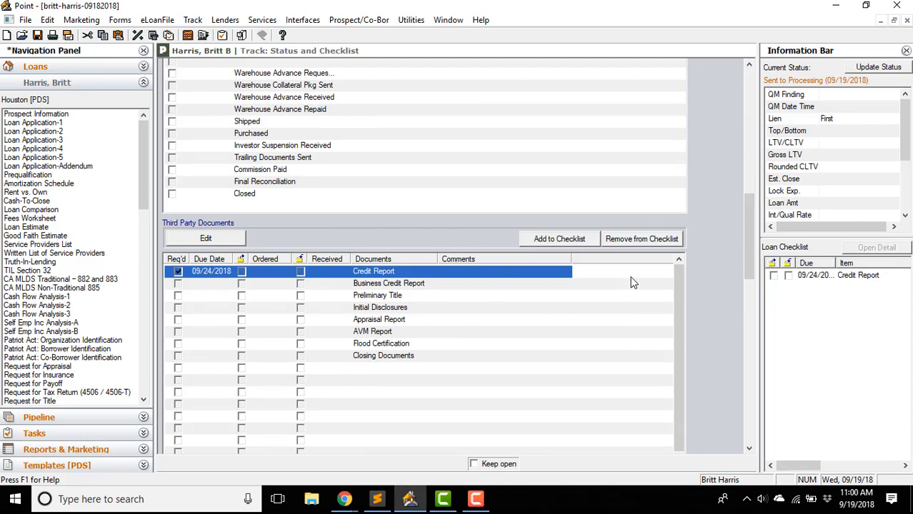
pyautogui.scroll(-5, 709, 266)
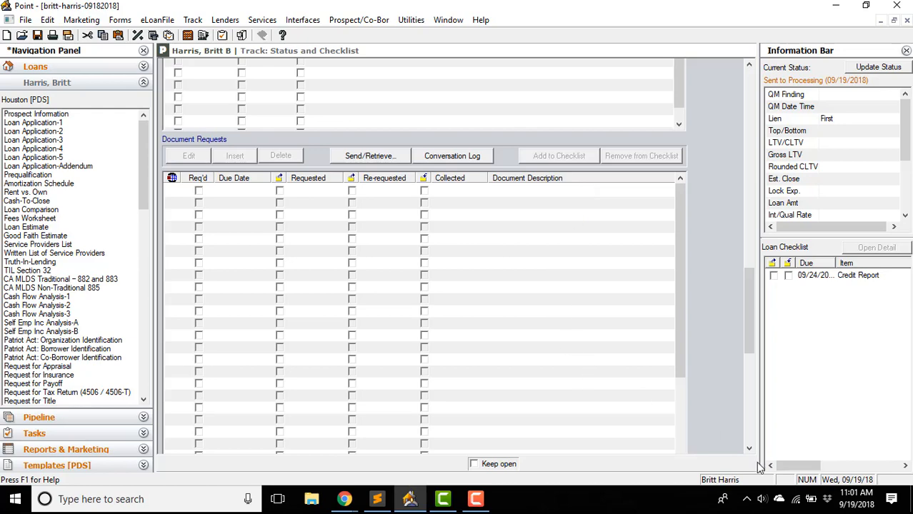
pyautogui.click(345, 501)
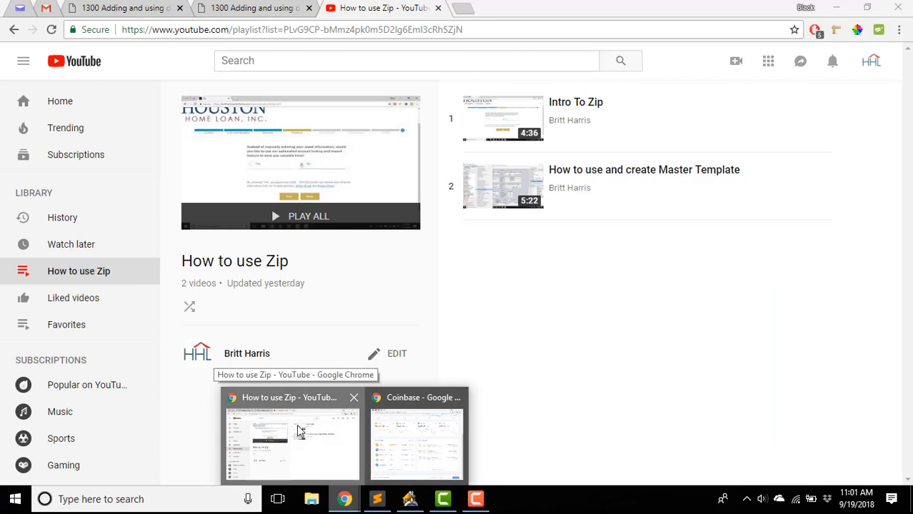
# - Enter '<<first name>> <<middle name>> <<address>>' in Chrome's address bar, select it all, and return to Point
pyautogui.click(280, 439)
pyautogui.click(429, 35)
pyautogui.write('<')
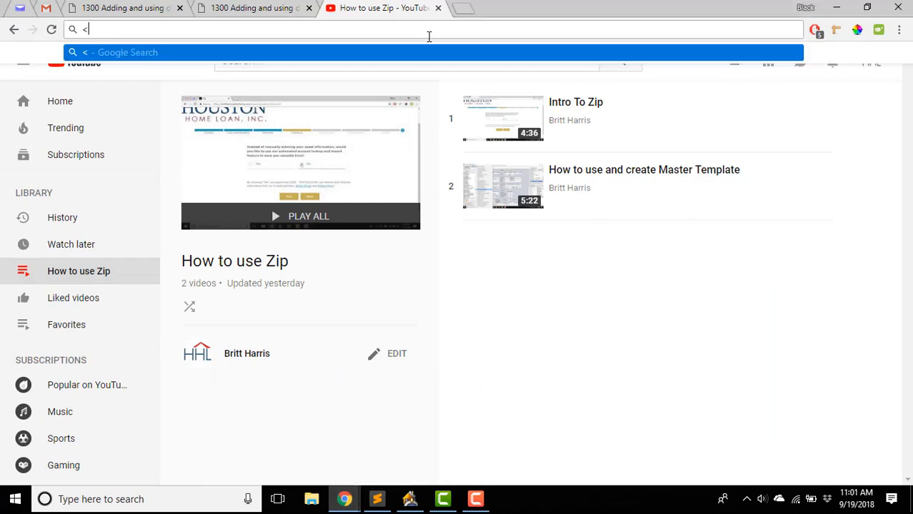
pyautogui.write('<first name')
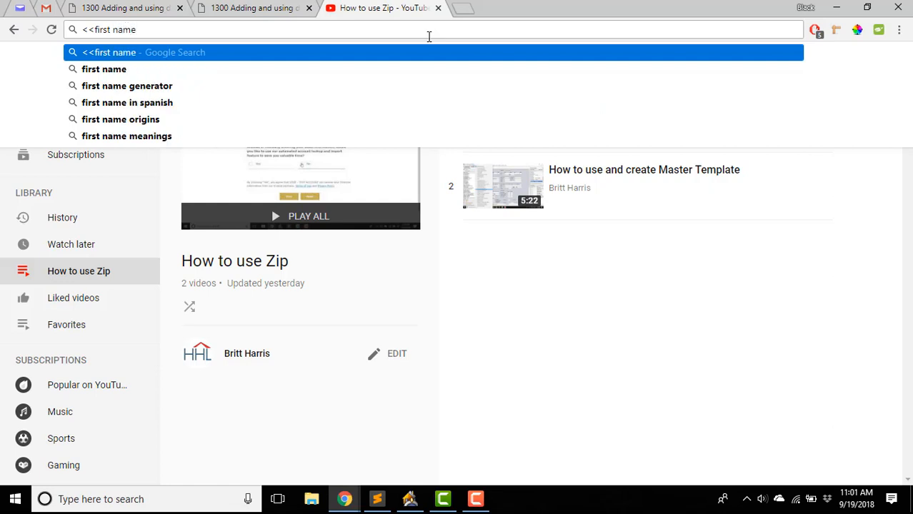
pyautogui.write('>> ')
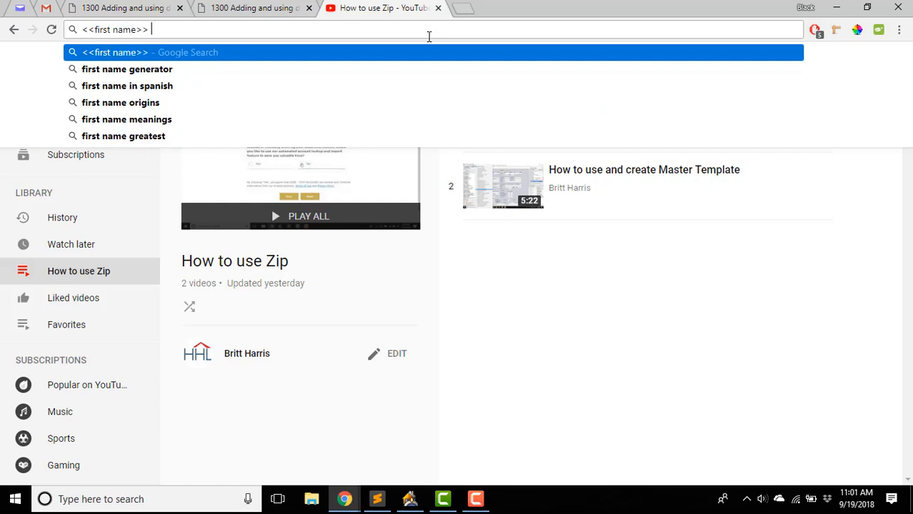
pyautogui.write('<<mid')
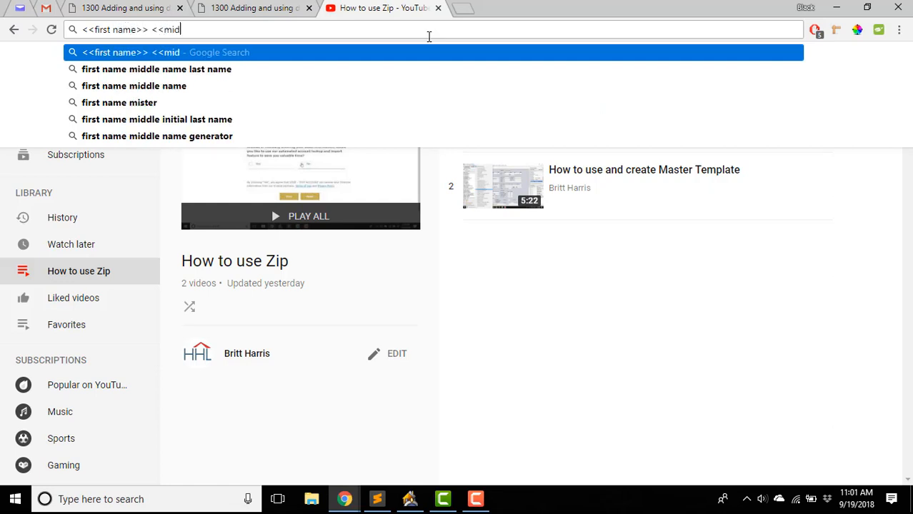
pyautogui.write('dle name>> ')
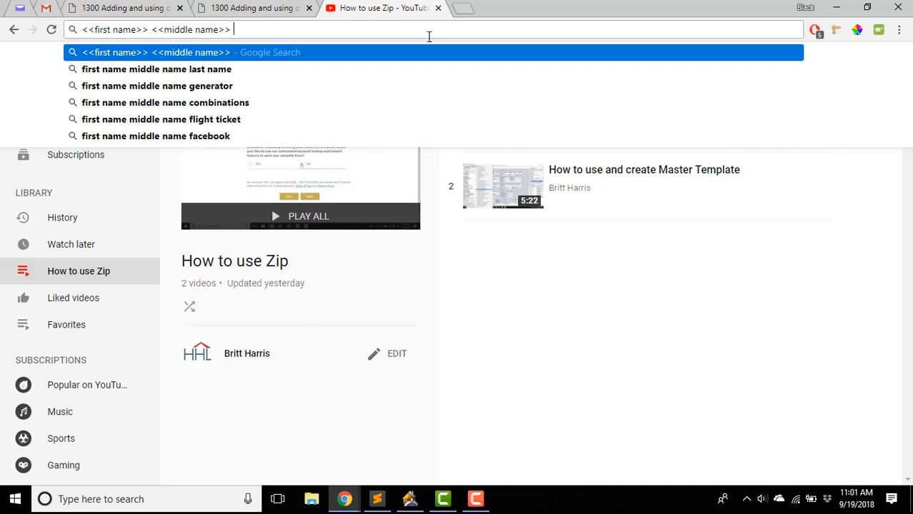
pyautogui.write('<<addres')
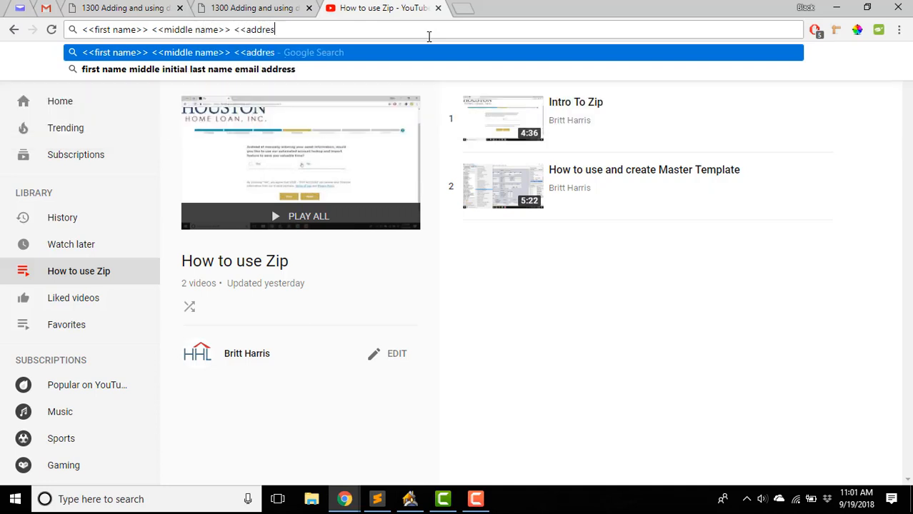
pyautogui.write('s>>')
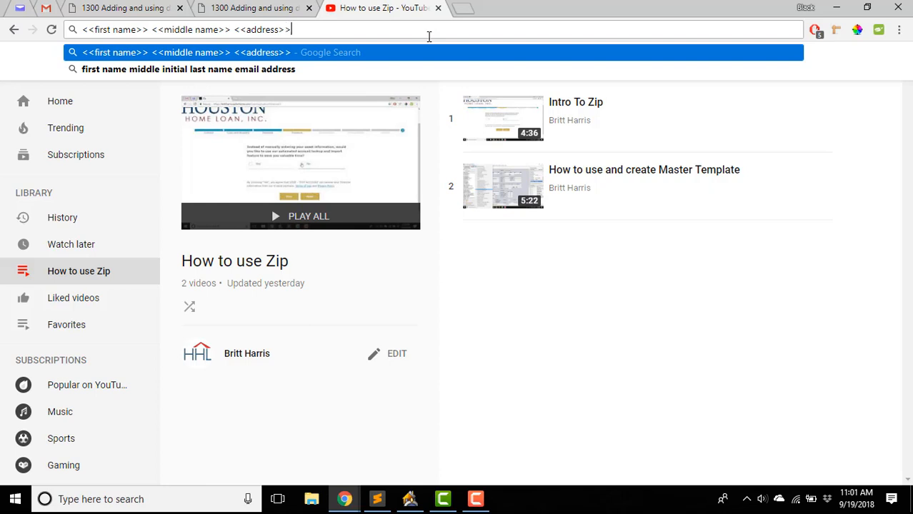
pyautogui.press('Left')
pyautogui.press('Left')
pyautogui.press('Left')
pyautogui.press('Left')
pyautogui.press('Left')
pyautogui.press('Left')
pyautogui.press('Left')
pyautogui.press('Left')
pyautogui.press('Left')
pyautogui.press('Left')
pyautogui.press('Left')
pyautogui.press('Left')
pyautogui.press('Left')
pyautogui.press('Left')
pyautogui.press('Left')
pyautogui.press('Left')
pyautogui.press('Left')
pyautogui.press('Left')
pyautogui.press('Left')
pyautogui.press('Left')
pyautogui.moveTo(429, 35); pyautogui.dragTo(80, 27)
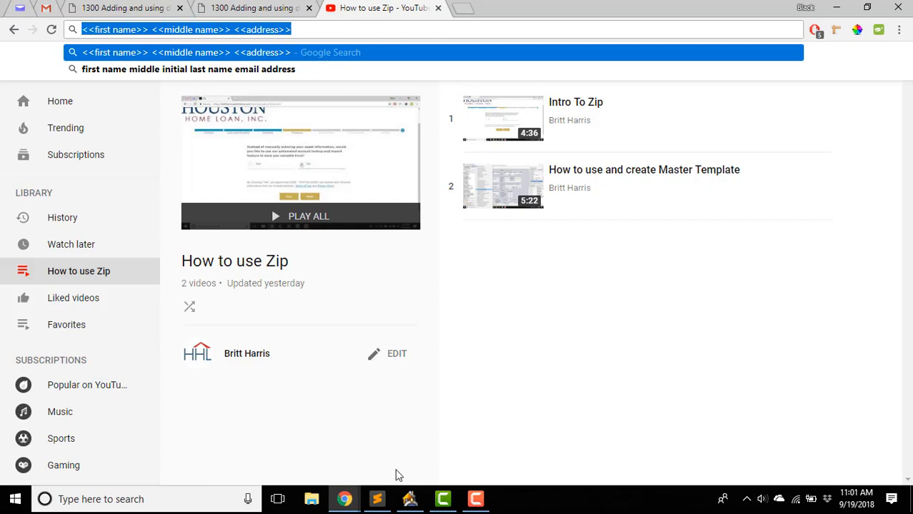
pyautogui.click(410, 500)
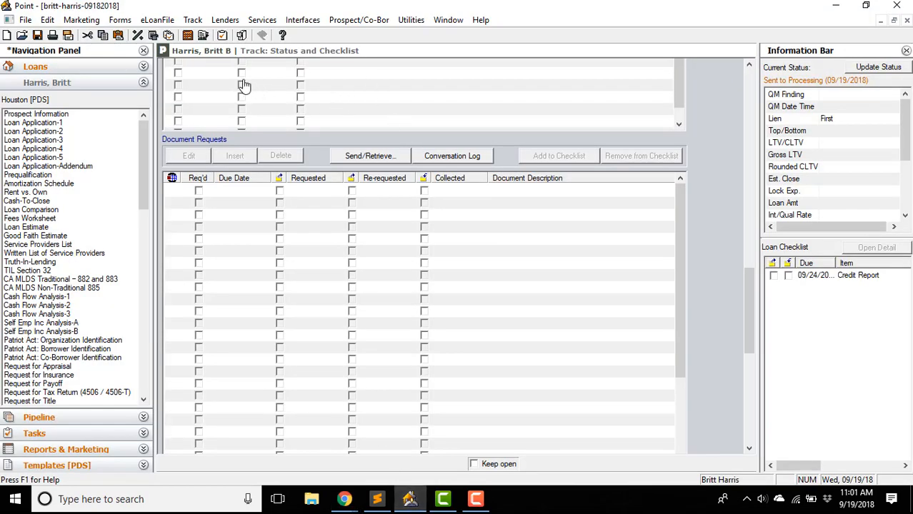
# - Open the Prospect Information form from the eLoanFile Forms menu
pyautogui.click(157, 20)
pyautogui.click(167, 5)
pyautogui.click(160, 20)
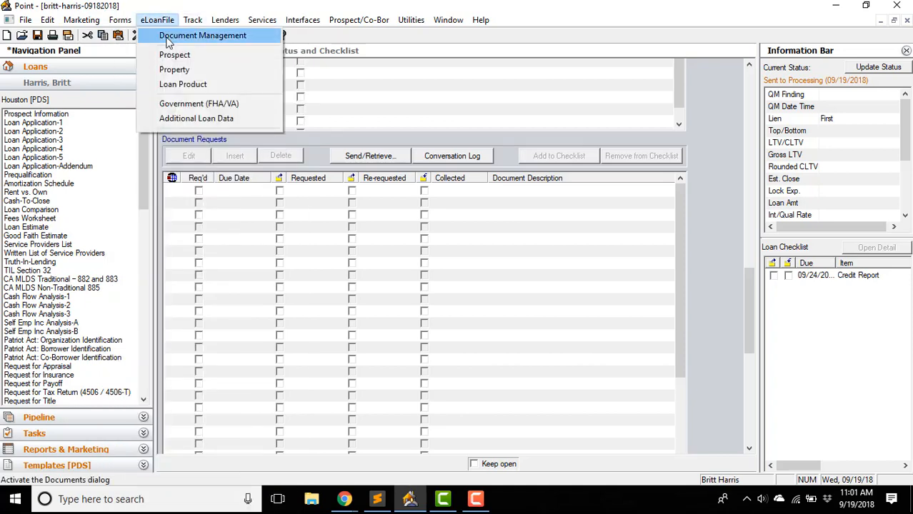
pyautogui.moveTo(113, 22)
pyautogui.click(160, 33)
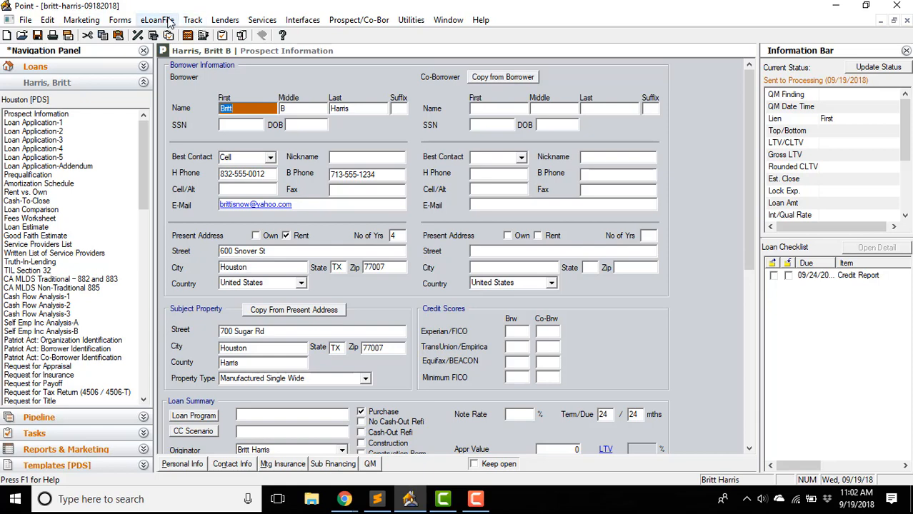
# - Return to Track: Status and open the loan's empty Document Management window
pyautogui.click(192, 20)
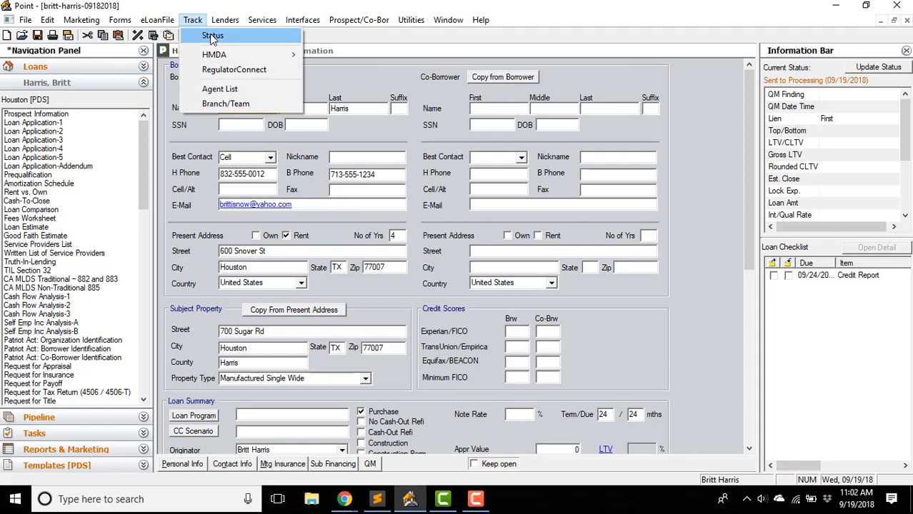
pyautogui.click(207, 33)
pyautogui.scroll(-3, 708, 245)
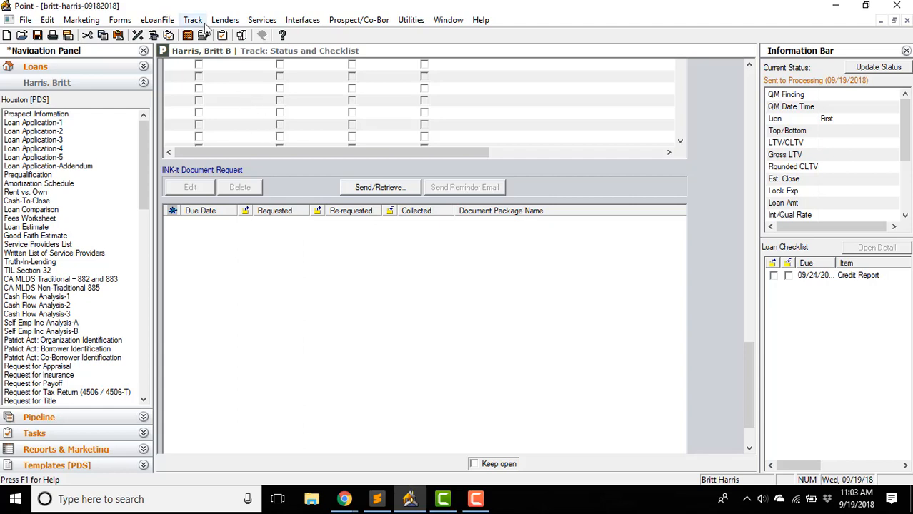
pyautogui.click(241, 36)
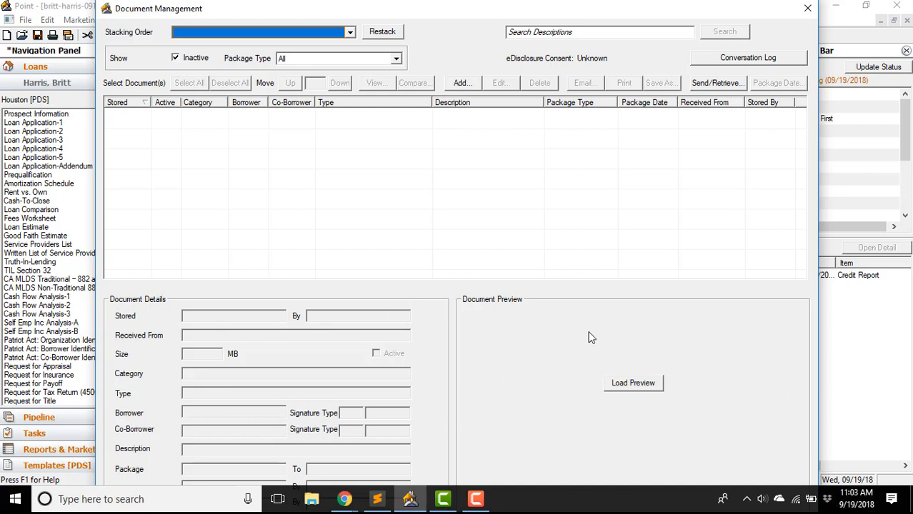
# - Close Document Management, reopen and close it again, then close the loan file
pyautogui.click(807, 11)
pyautogui.click(153, 20)
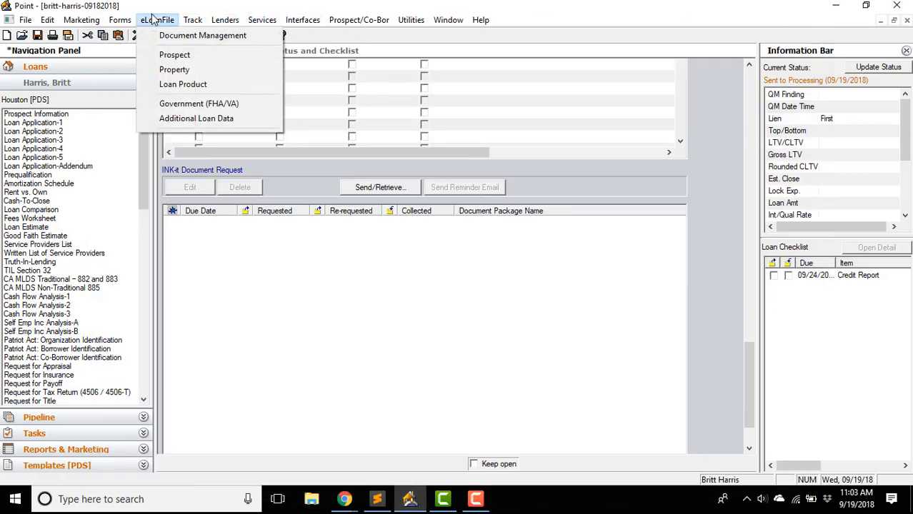
pyautogui.click(152, 20)
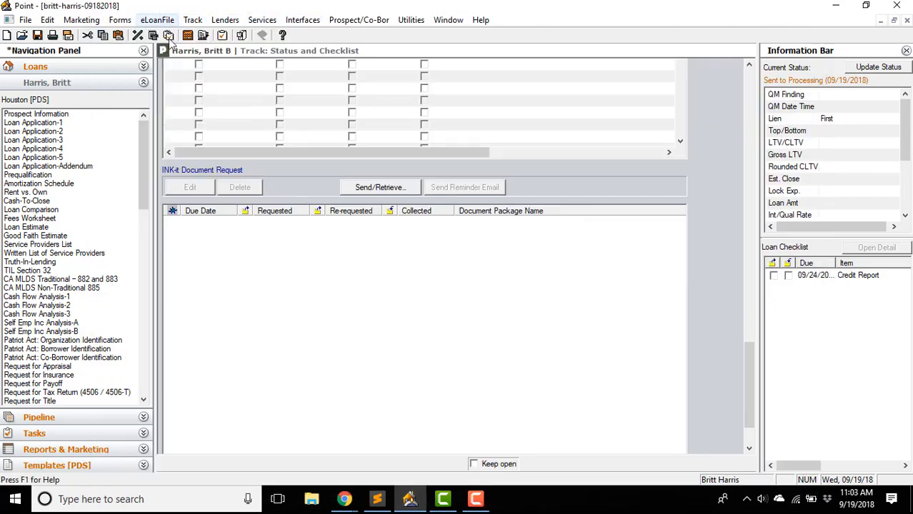
pyautogui.click(241, 35)
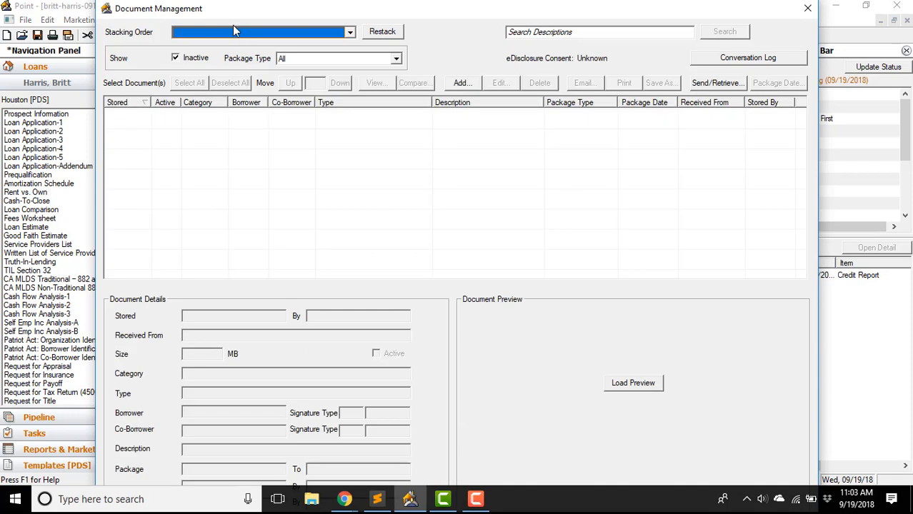
pyautogui.click(807, 7)
pyautogui.click(906, 20)
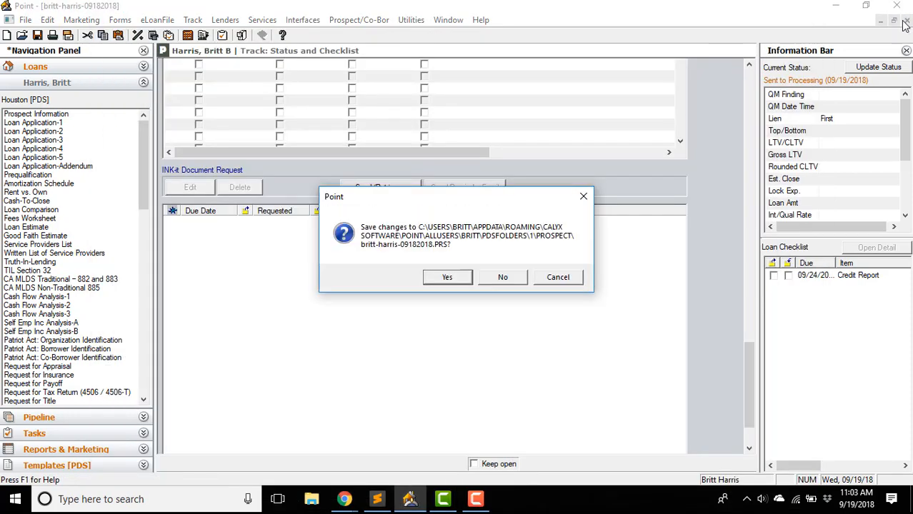
# - Save the loan's changes, dismiss the MIN notice, and reopen the borrower's Sent to Processing loan
pyautogui.click(460, 277)
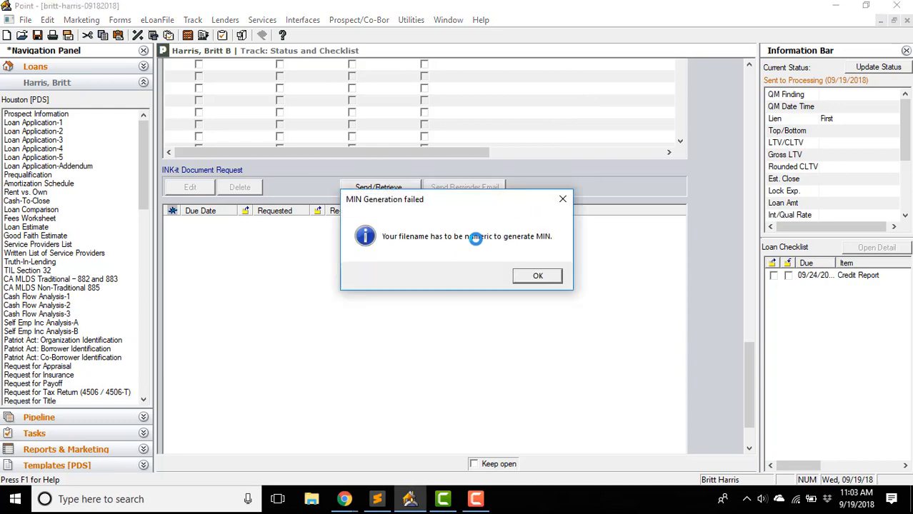
pyautogui.click(537, 276)
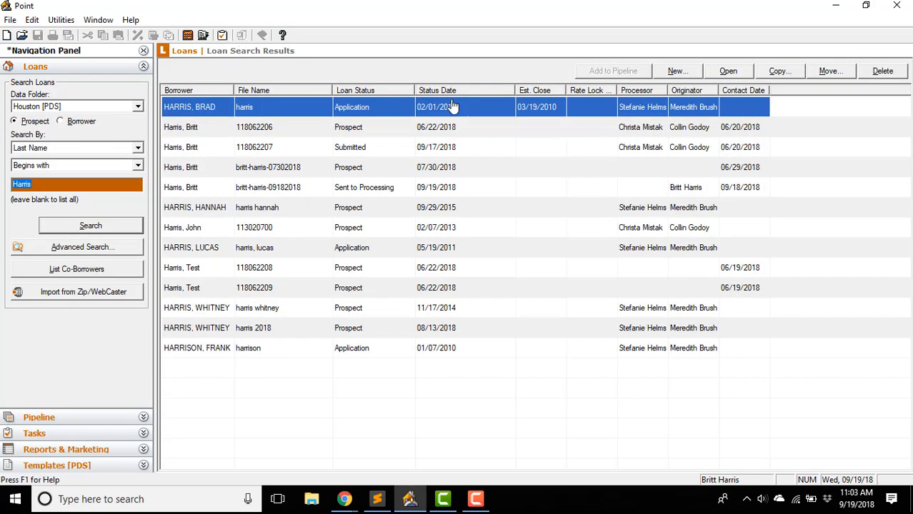
pyautogui.click(471, 190)
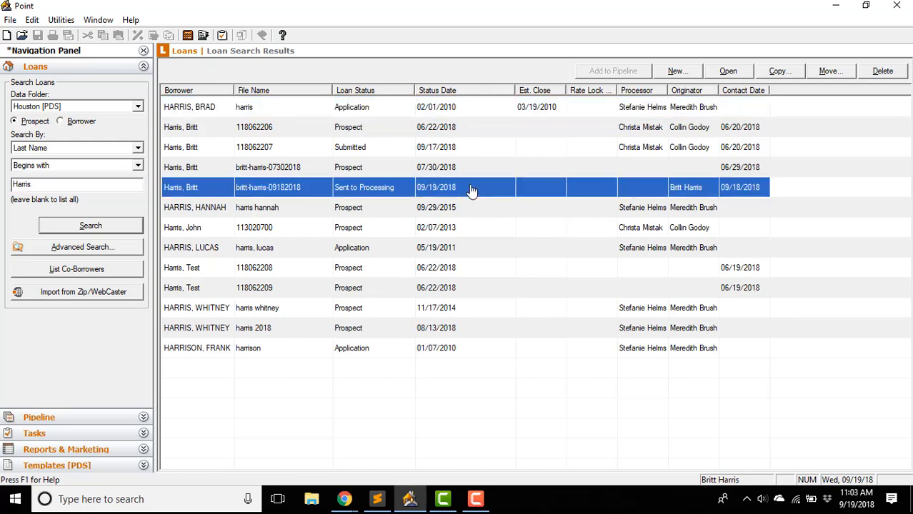
pyautogui.doubleClick(476, 190)
# - In Document Management, begin adding a Point form to the loan
pyautogui.click(243, 36)
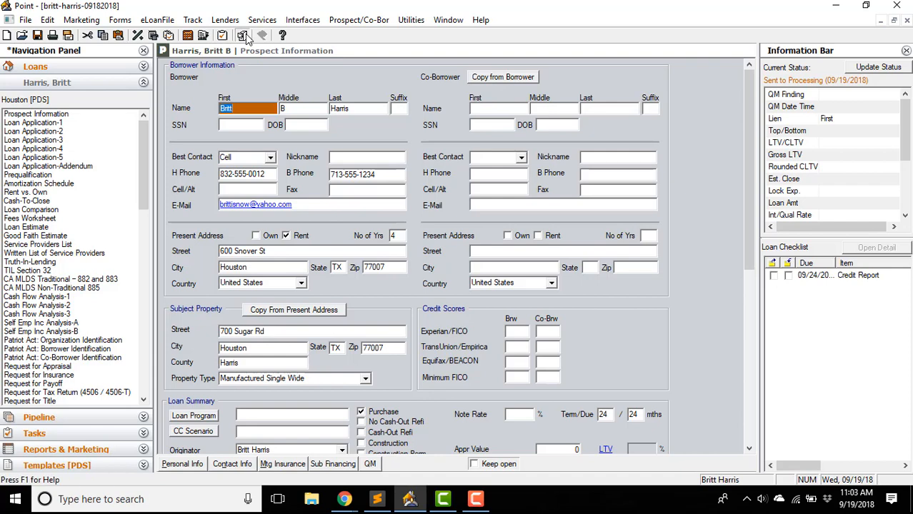
pyautogui.click(462, 82)
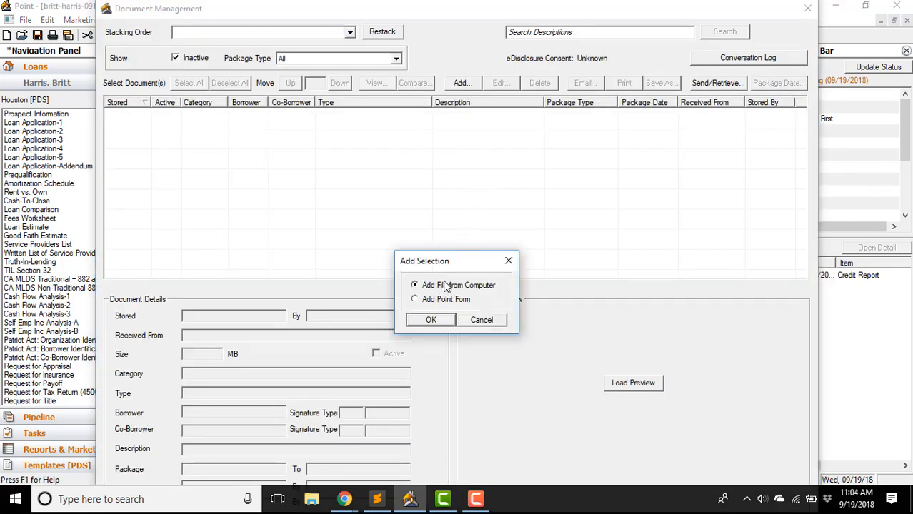
pyautogui.click(445, 301)
# - Browse the Custom Forms and Forms lists, then load the ZZZ-Prospect-Print-Group-00 print group
pyautogui.click(432, 321)
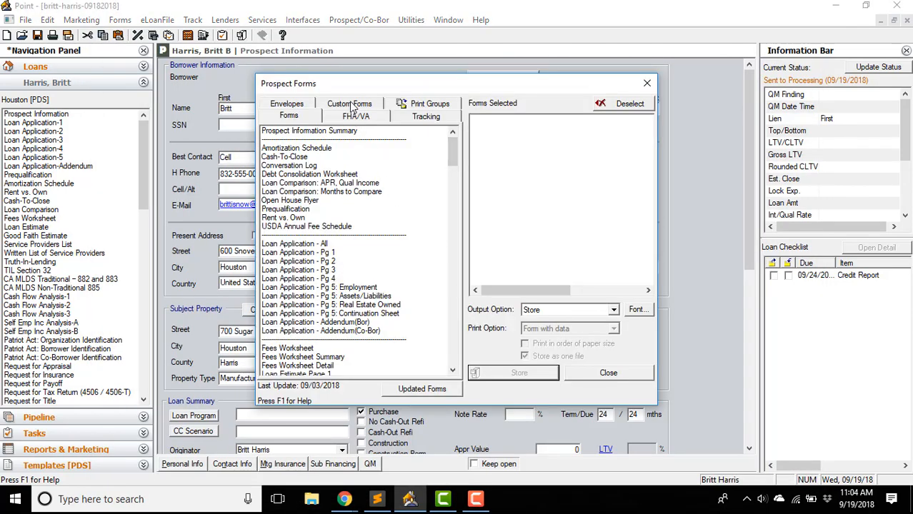
pyautogui.click(350, 104)
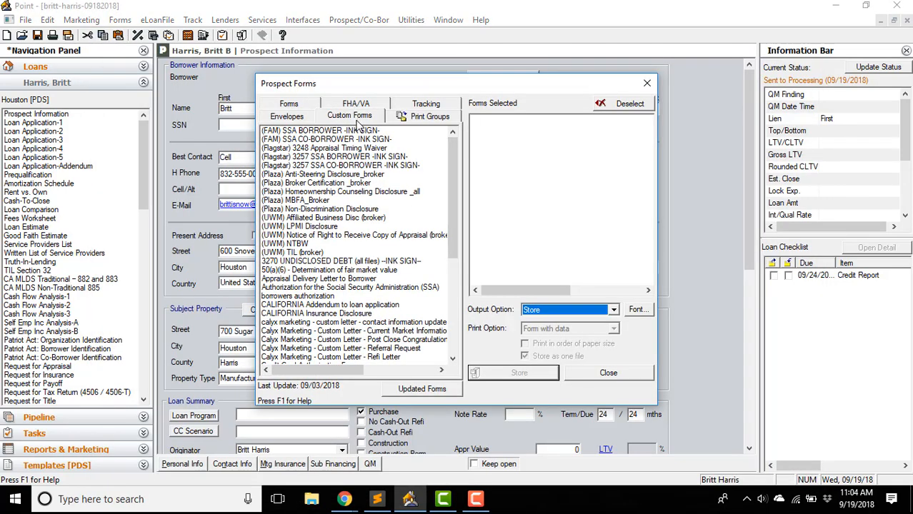
pyautogui.click(296, 108)
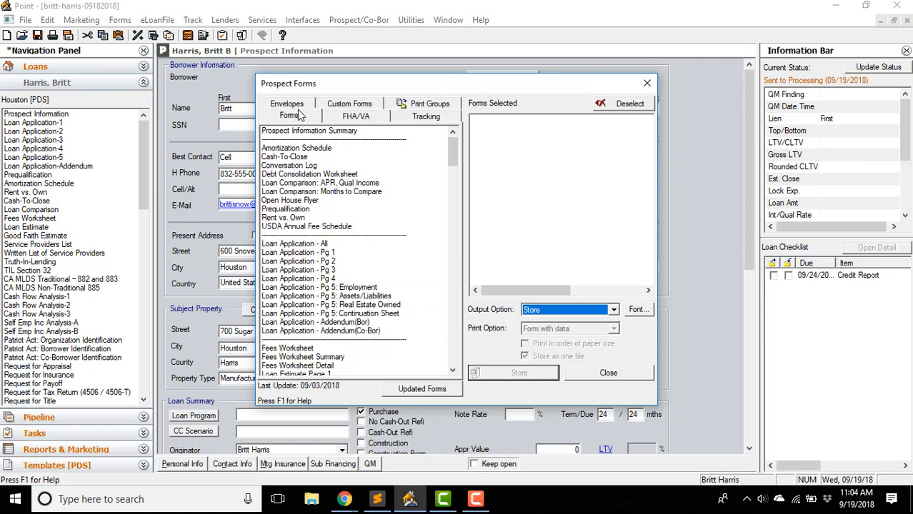
pyautogui.click(351, 104)
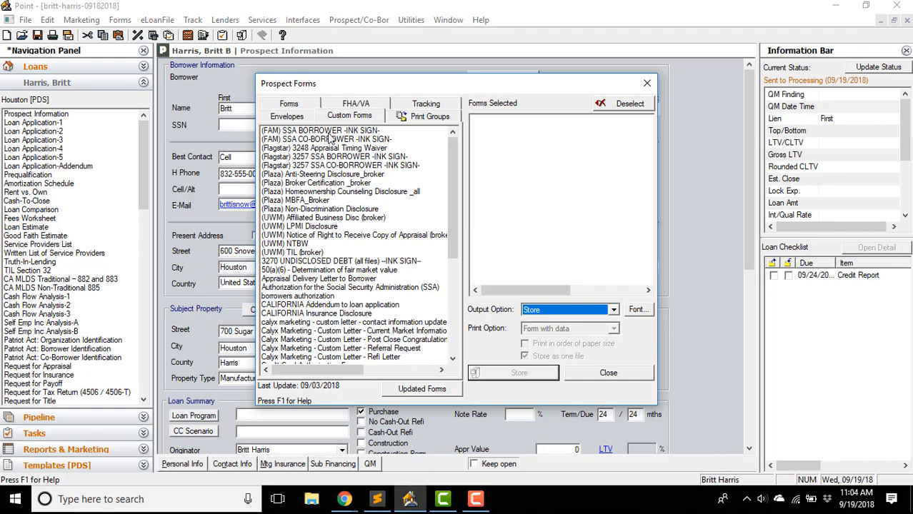
pyautogui.scroll(-1, 327, 221)
pyautogui.scroll(-6, 327, 222)
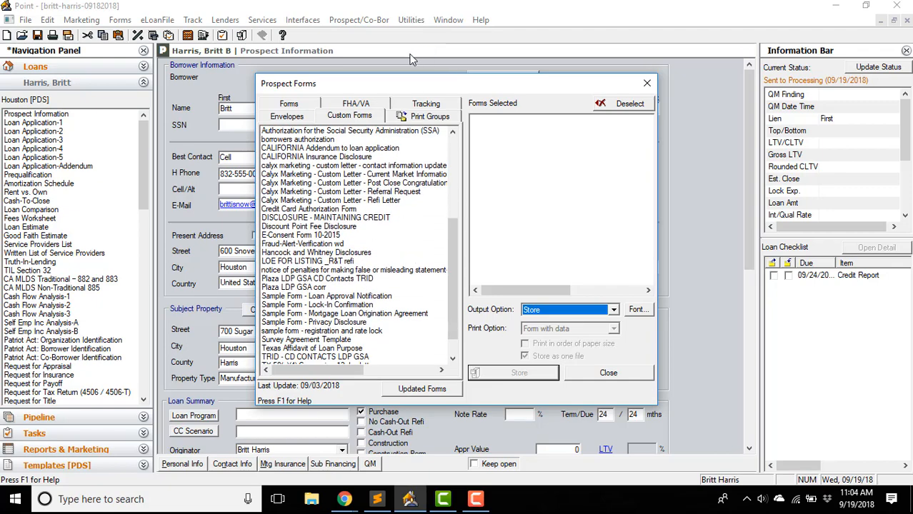
pyautogui.click(414, 120)
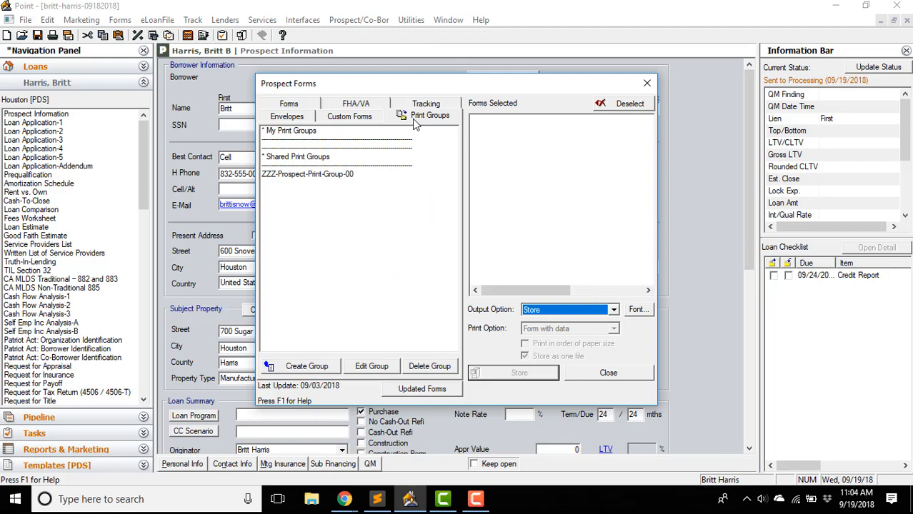
pyautogui.click(306, 178)
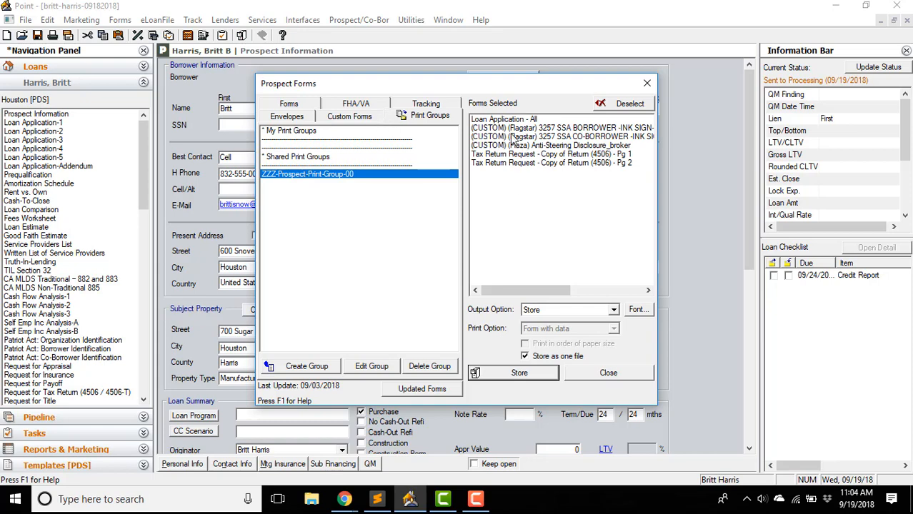
# - Try the INK-it output option, then switch the output back to Store
pyautogui.click(561, 311)
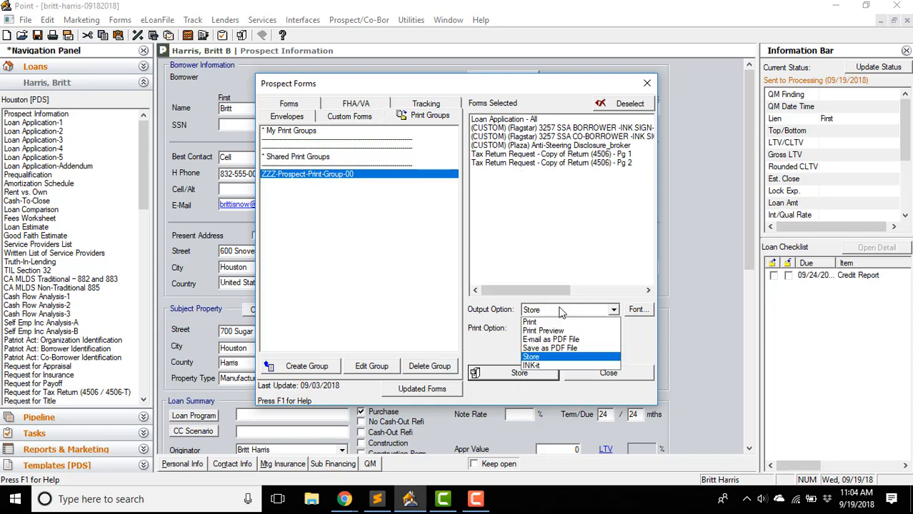
pyautogui.click(561, 366)
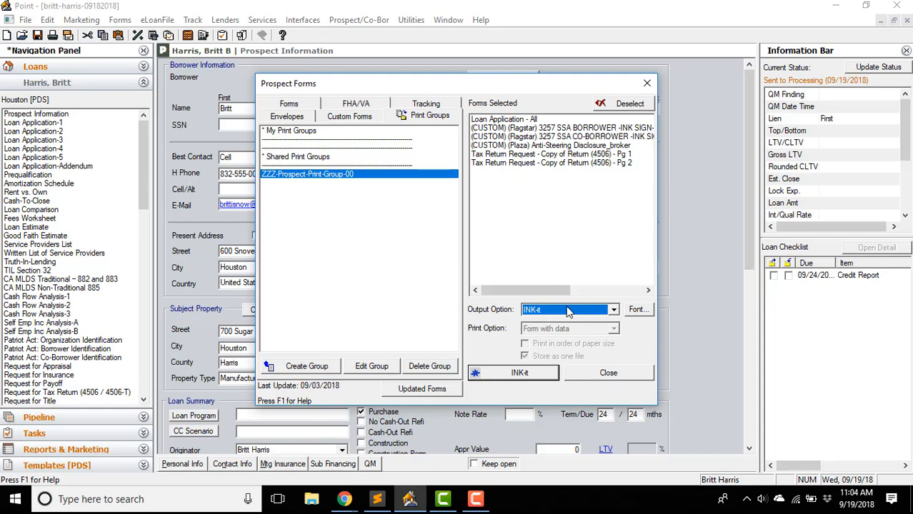
pyautogui.click(568, 311)
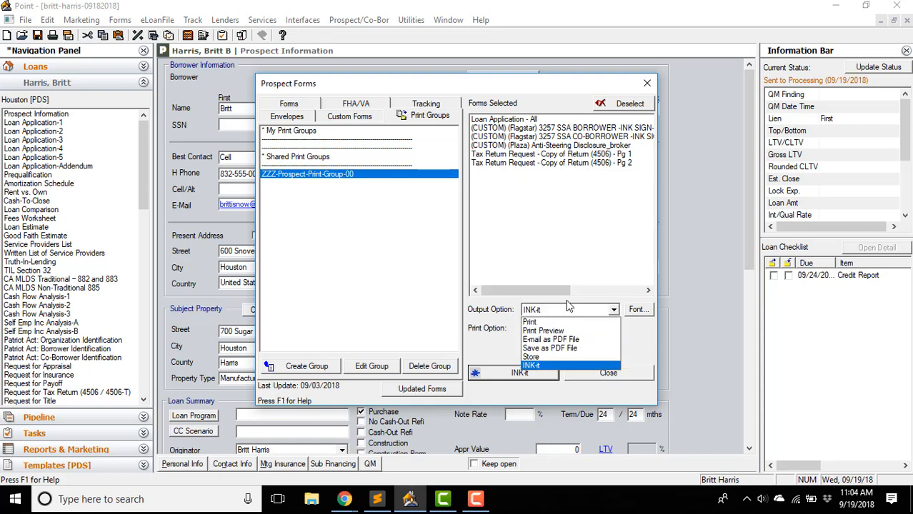
pyautogui.click(570, 357)
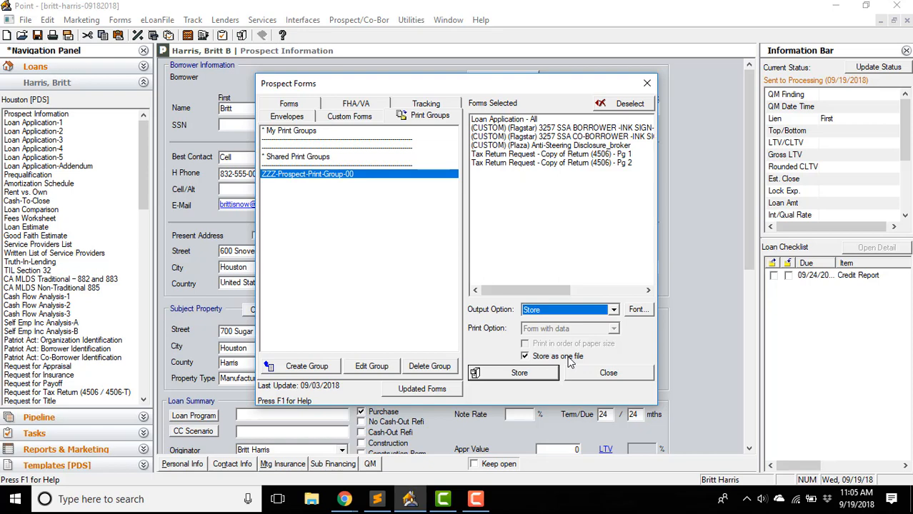
# - Deselect both Tax Return 4506 pages, co-borrower ink-sign, Loan Application - All and anti-steering forms
pyautogui.click(546, 164)
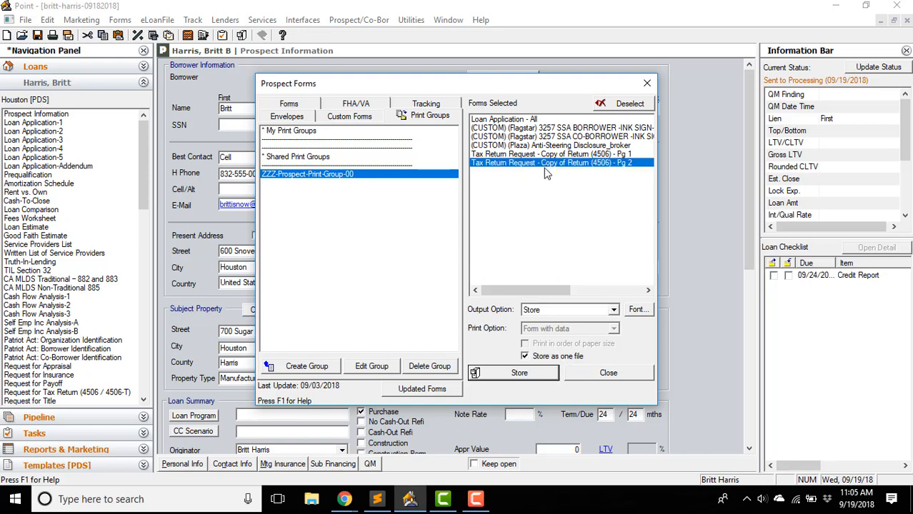
pyautogui.click(607, 107)
pyautogui.click(585, 154)
pyautogui.keyDown('ctrl'); pyautogui.click(581, 137); pyautogui.keyUp('ctrl')
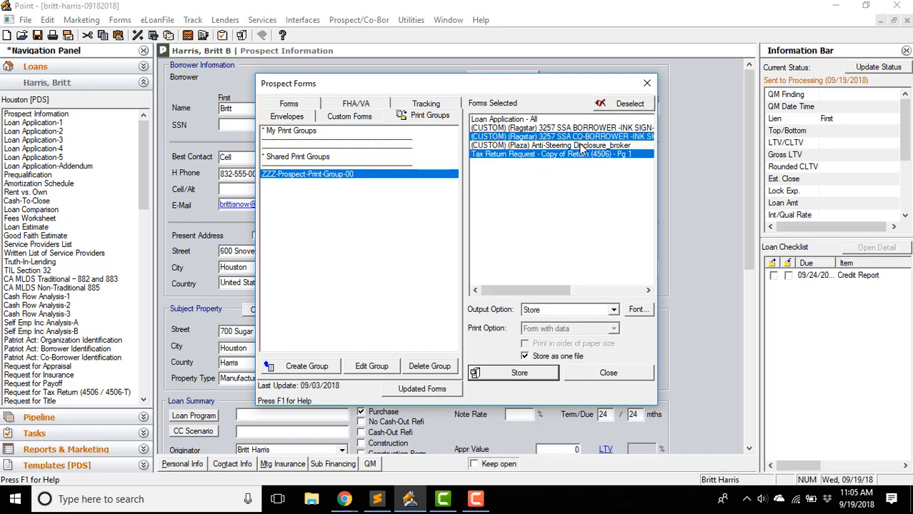
pyautogui.keyDown('ctrl'); pyautogui.keyDown('shift'); pyautogui.click(556, 119); pyautogui.keyUp('shift'); pyautogui.keyUp('ctrl')
pyautogui.keyDown('ctrl'); pyautogui.click(607, 145); pyautogui.keyUp('ctrl')
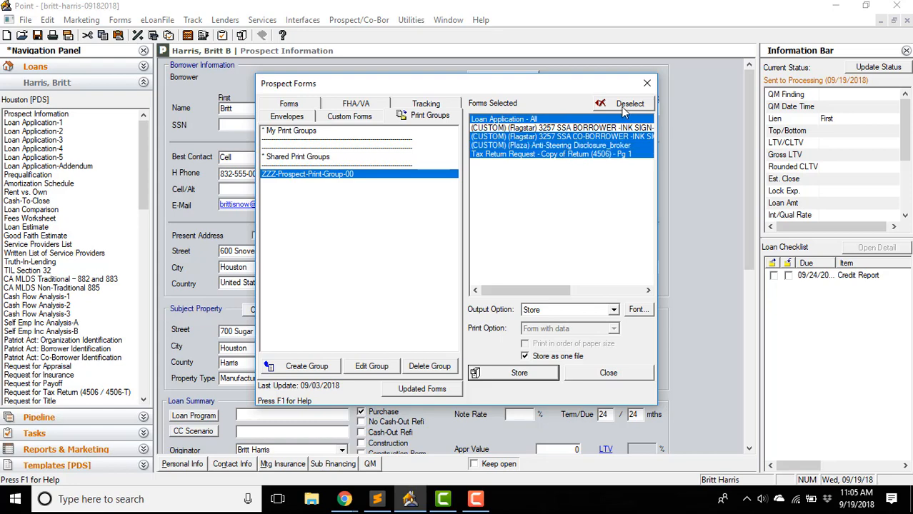
pyautogui.click(626, 108)
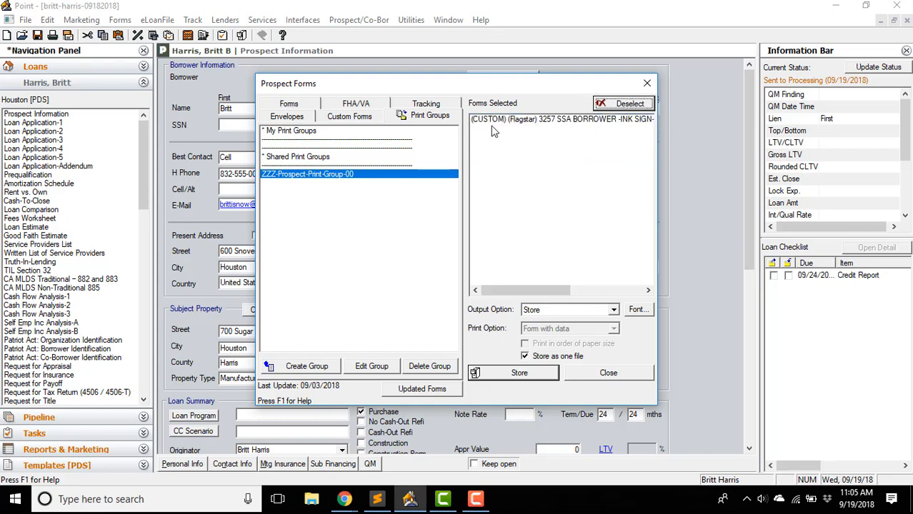
# - Set the remaining 3257 SSA BORROWER INK SIGN form's output to INK-it
pyautogui.click(599, 124)
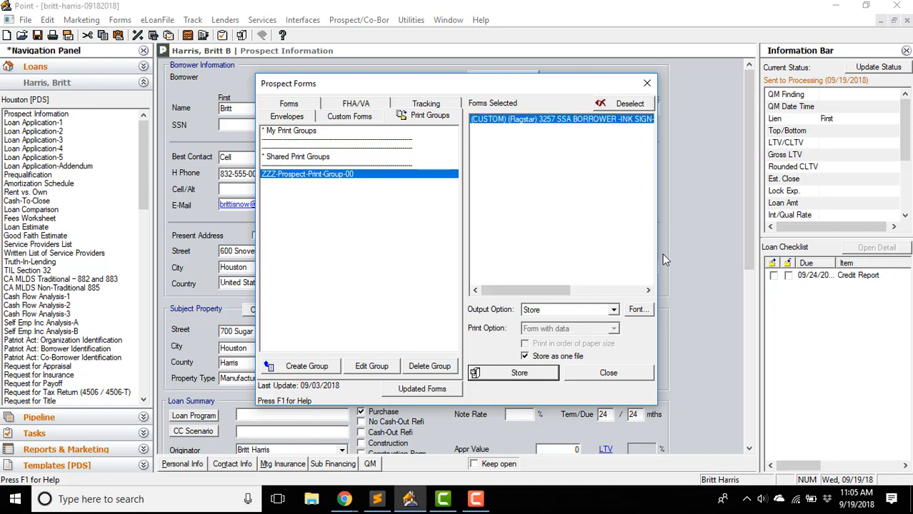
pyautogui.click(569, 310)
pyautogui.click(549, 366)
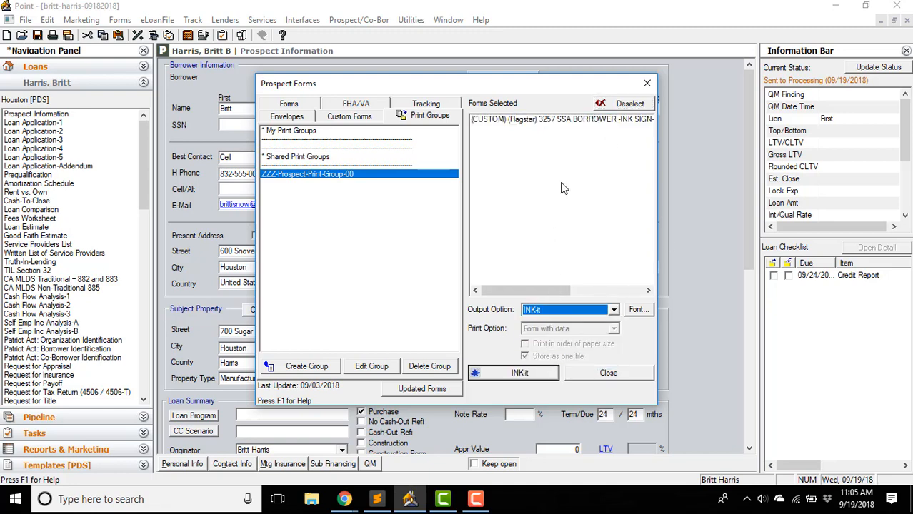
# - Try sending INK-it package 'HHL-Sign-This', dismiss the missing SSN/birth date warnings, and close Document Management
pyautogui.click(517, 374)
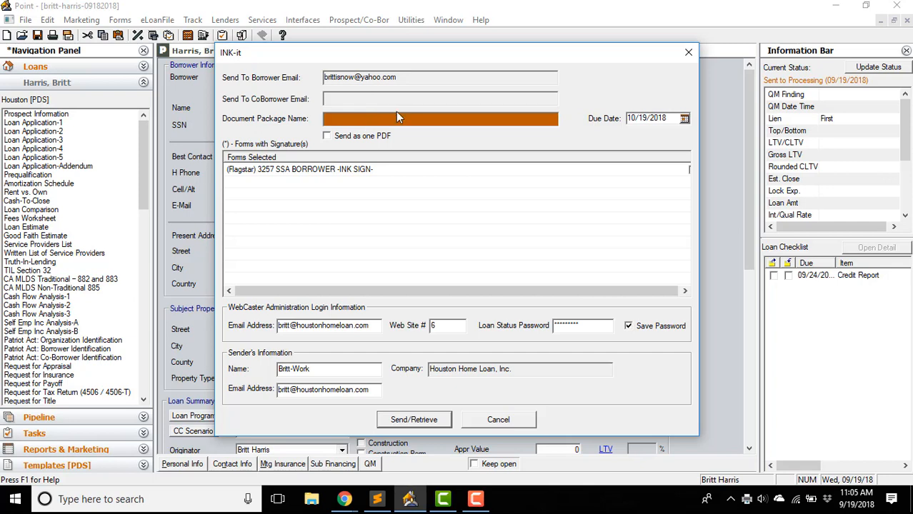
pyautogui.write('HHL-Sign-This')
pyautogui.click(412, 422)
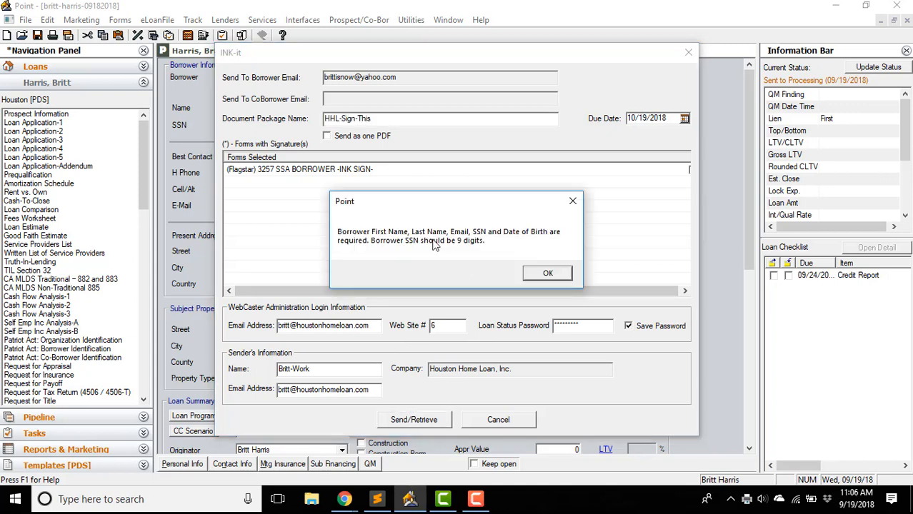
pyautogui.click(548, 275)
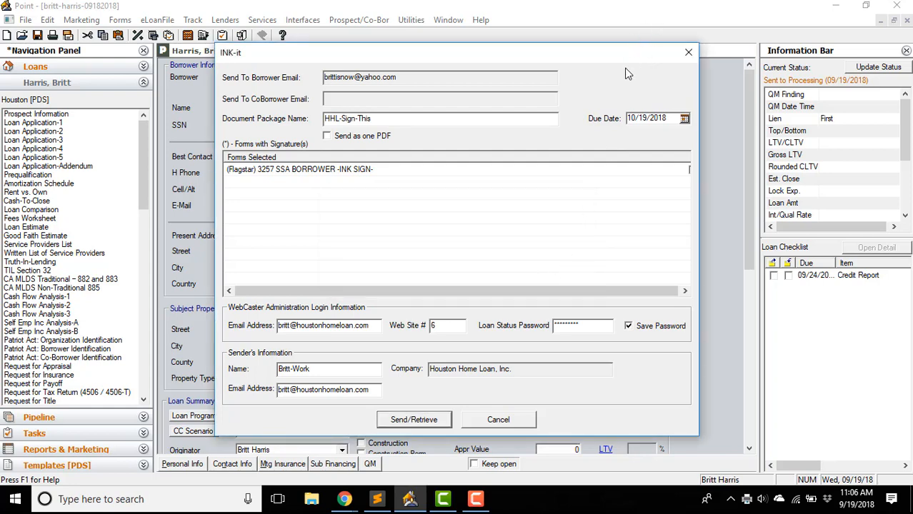
pyautogui.click(401, 423)
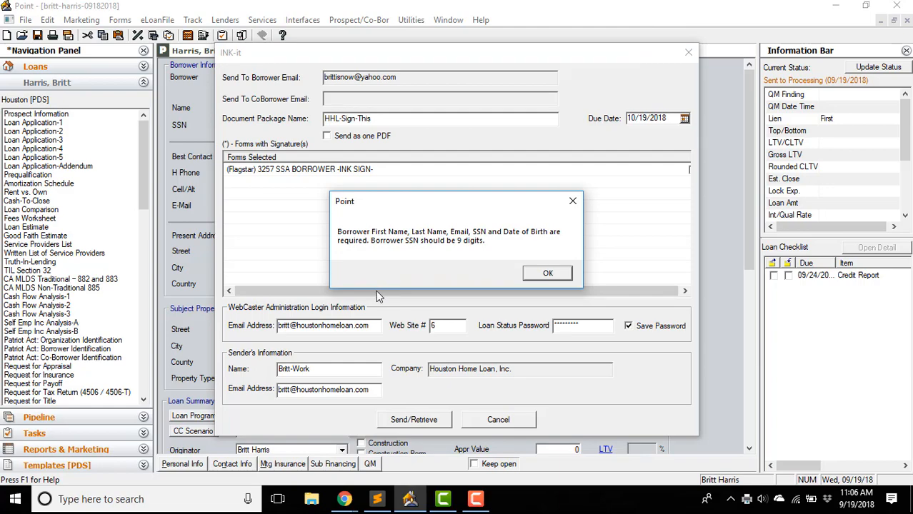
pyautogui.click(573, 201)
pyautogui.click(806, 9)
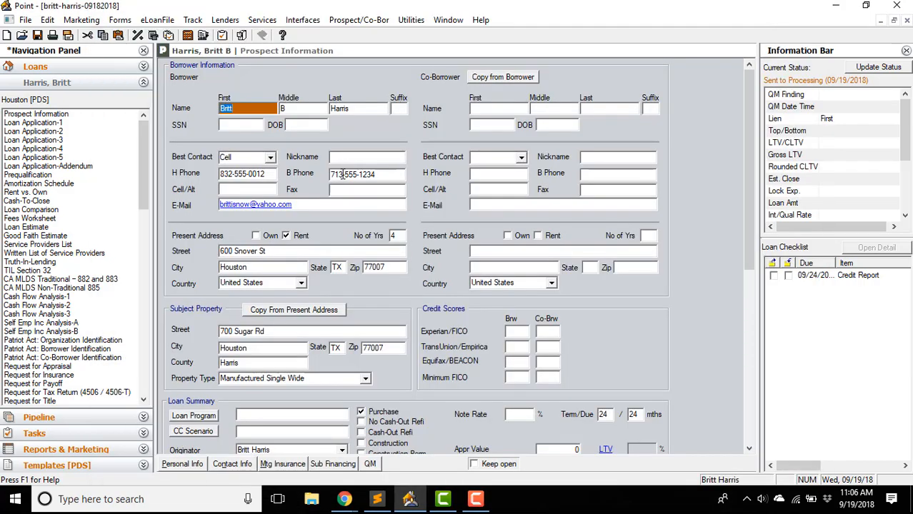
# - Fill in the borrower's SSN and date of birth on Prospect Information
pyautogui.scroll(-3, 370, 284)
pyautogui.scroll(3, 370, 284)
pyautogui.press('Tab')
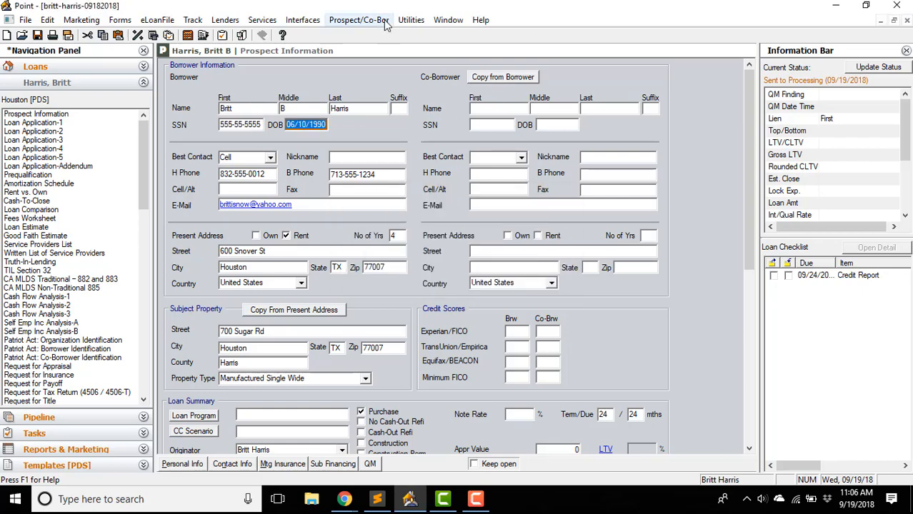
# - Reopen Prospect Forms and load the ZZZ-Prospect-Print-Group-00 print group
pyautogui.click(359, 21)
pyautogui.click(352, 23)
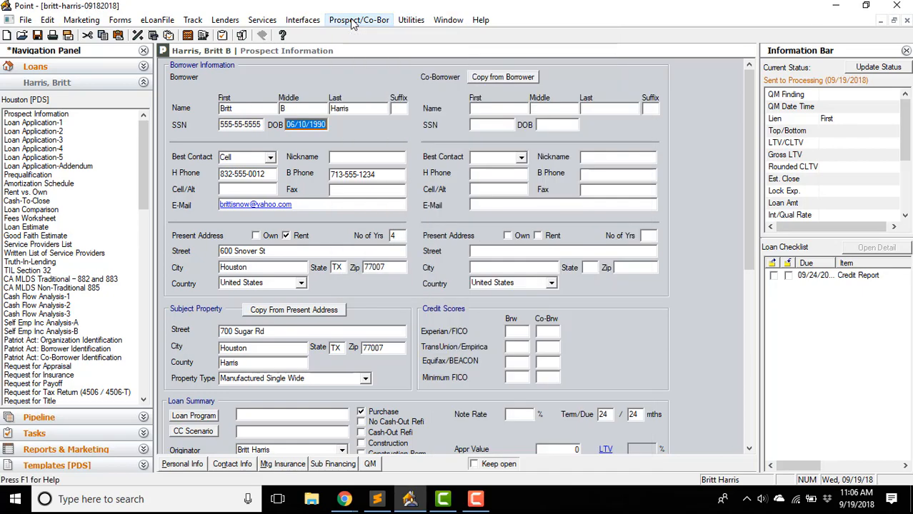
pyautogui.click(242, 35)
pyautogui.click(465, 83)
pyautogui.click(444, 298)
pyautogui.click(430, 319)
pyautogui.click(420, 114)
pyautogui.doubleClick(314, 174)
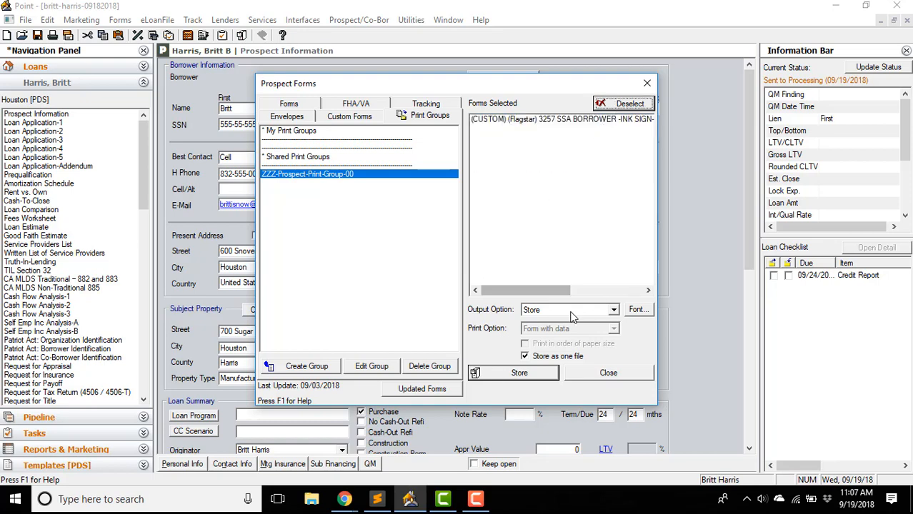
# - Resend package 'HHL-Sign-This' via INK-it and dismiss the no-signature-required errors
pyautogui.click(519, 372)
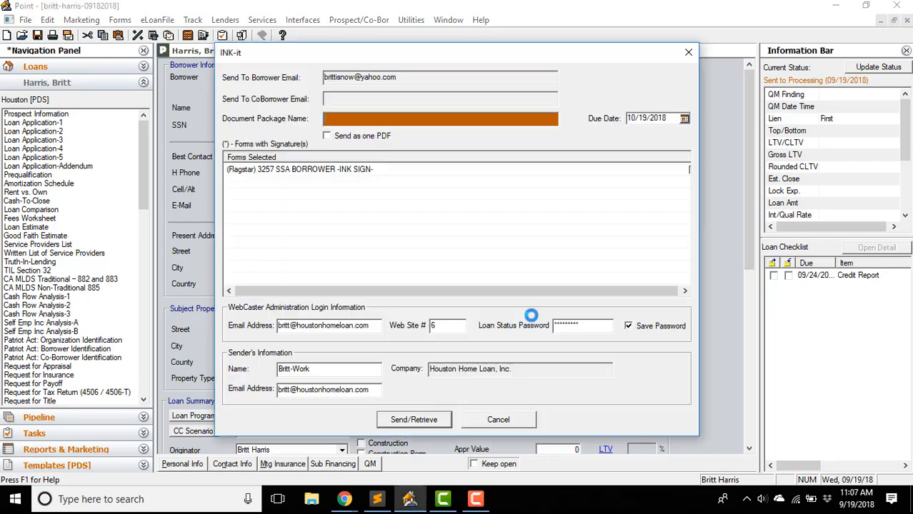
pyautogui.write('HHL-Sign-This')
pyautogui.click(448, 424)
pyautogui.click(566, 273)
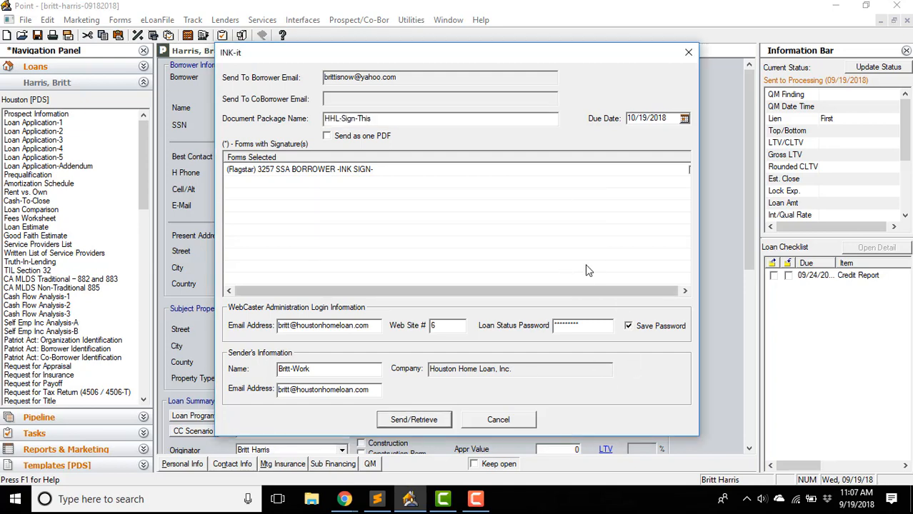
pyautogui.click(420, 425)
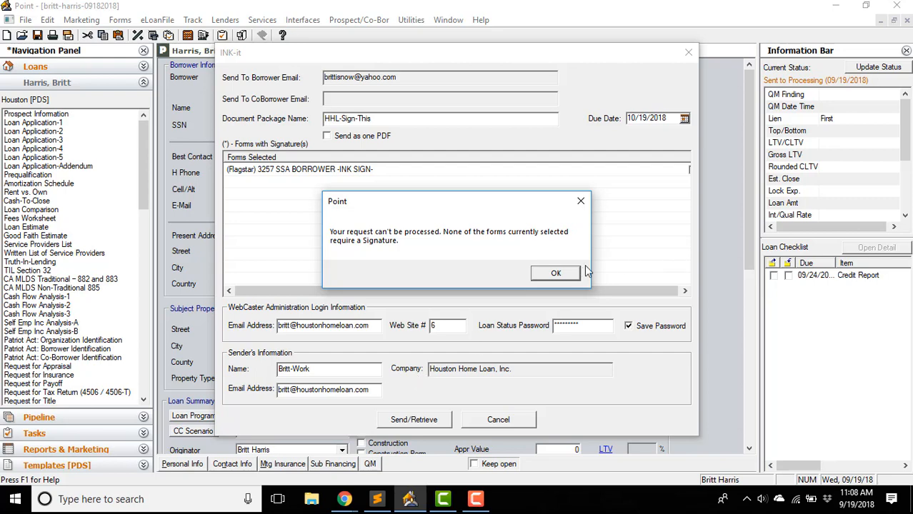
pyautogui.click(548, 273)
# - Cancel the failed send and add Loan Application - Pg 1 as a Point form
pyautogui.click(498, 420)
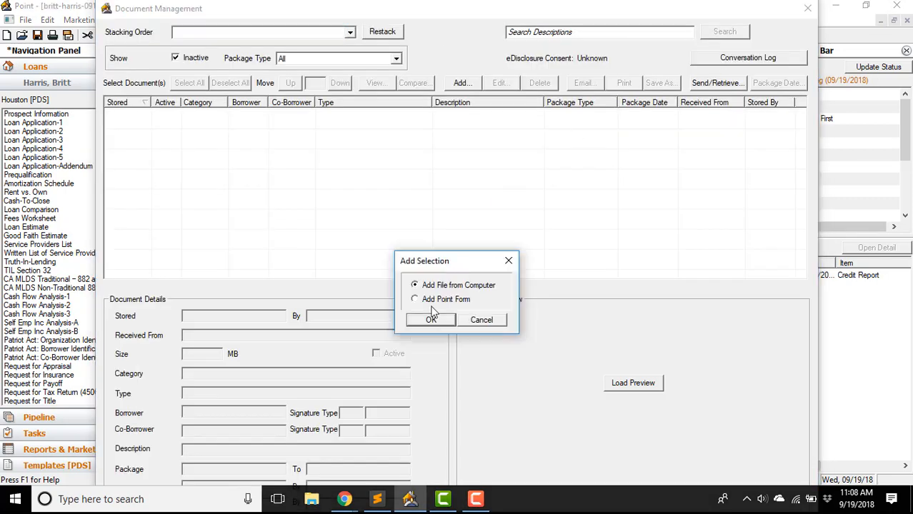
pyautogui.click(434, 318)
pyautogui.click(344, 106)
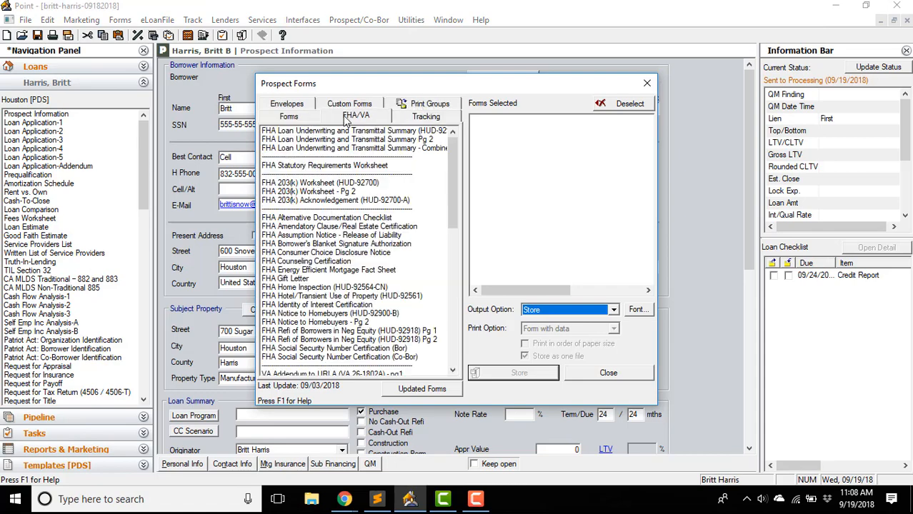
pyautogui.click(342, 105)
pyautogui.click(294, 105)
pyautogui.click(318, 254)
pyautogui.click(514, 373)
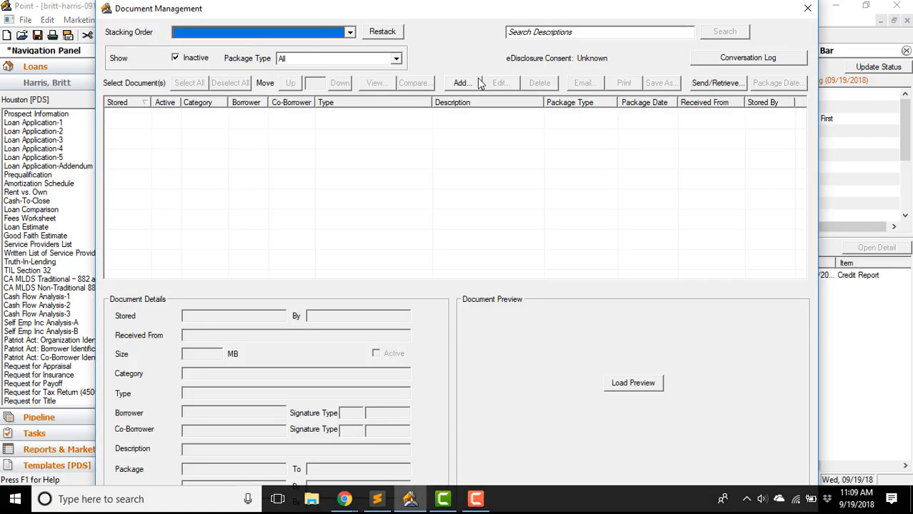
pyautogui.click(463, 83)
pyautogui.click(434, 318)
# - Set output to INK-it and send Loan Application - Pg 1 as package App-Page-1
pyautogui.click(314, 251)
pyautogui.click(615, 310)
pyautogui.click(545, 353)
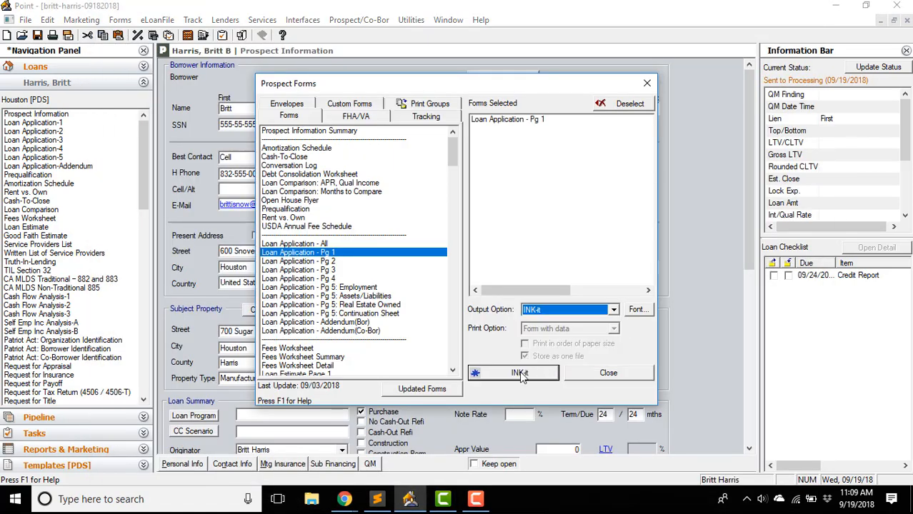
pyautogui.click(520, 373)
pyautogui.write('App-Page-1')
pyautogui.click(422, 421)
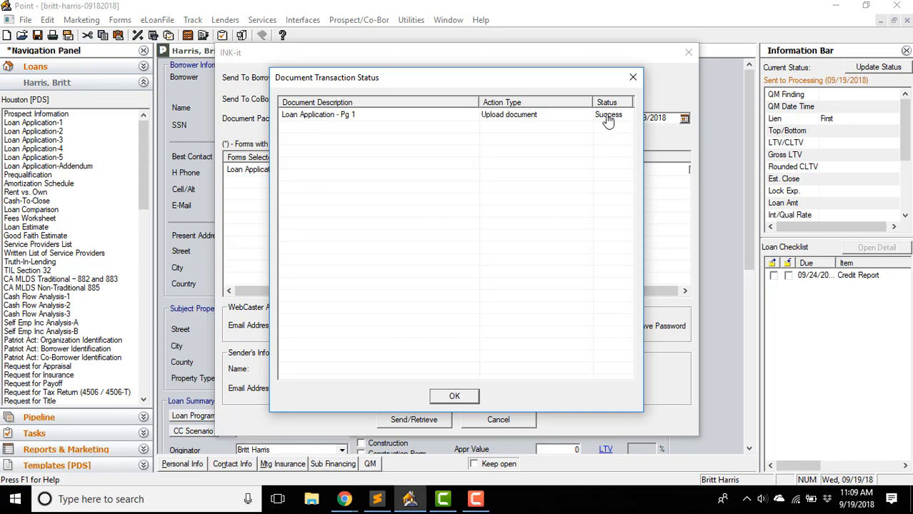
pyautogui.click(455, 398)
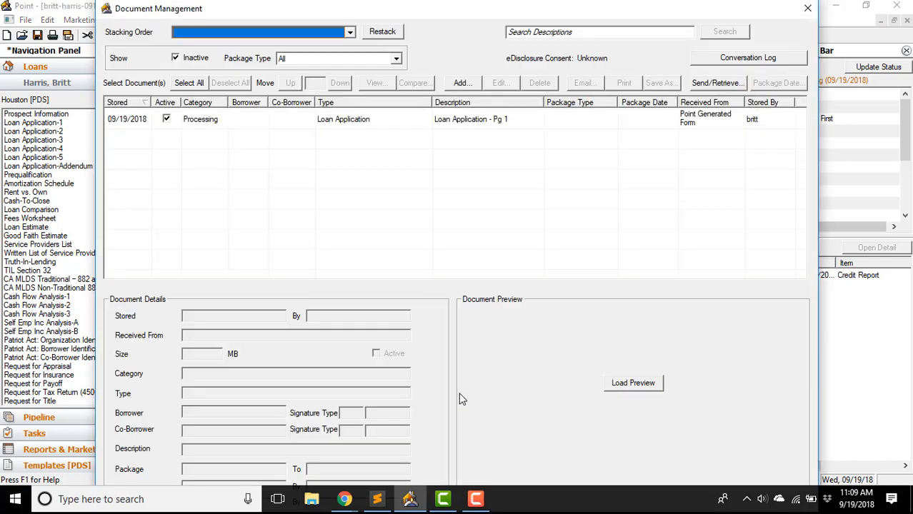
# - Check the stored Loan Application - Pg 1 details, then switch to the browser
pyautogui.click(464, 121)
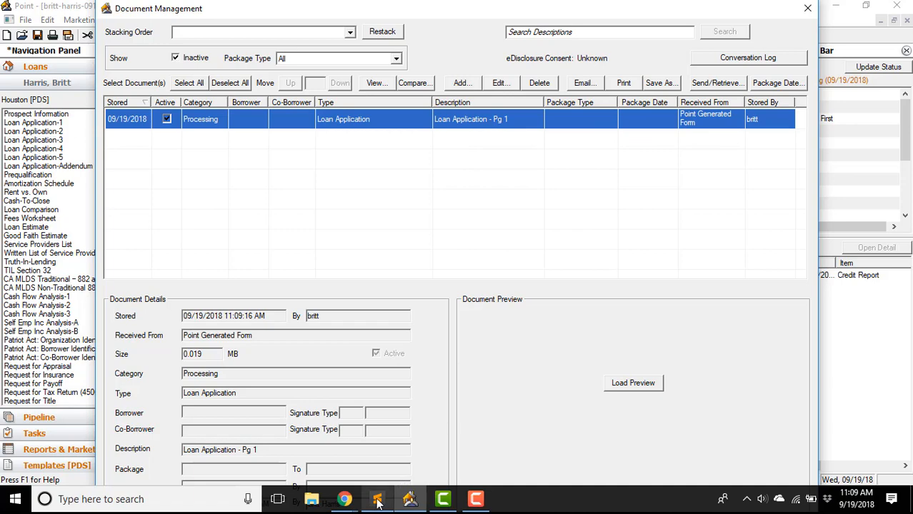
pyautogui.moveTo(378, 503)
pyautogui.moveTo(344, 502)
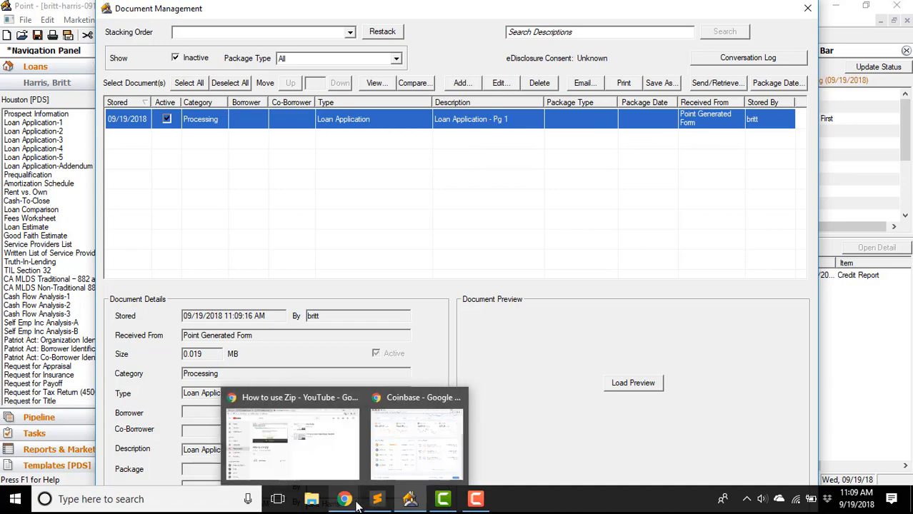
pyautogui.click(325, 452)
# - Open the 'Loan documents ready for signature' email in Yahoo Mail and follow its eSign Documents link
pyautogui.click(20, 8)
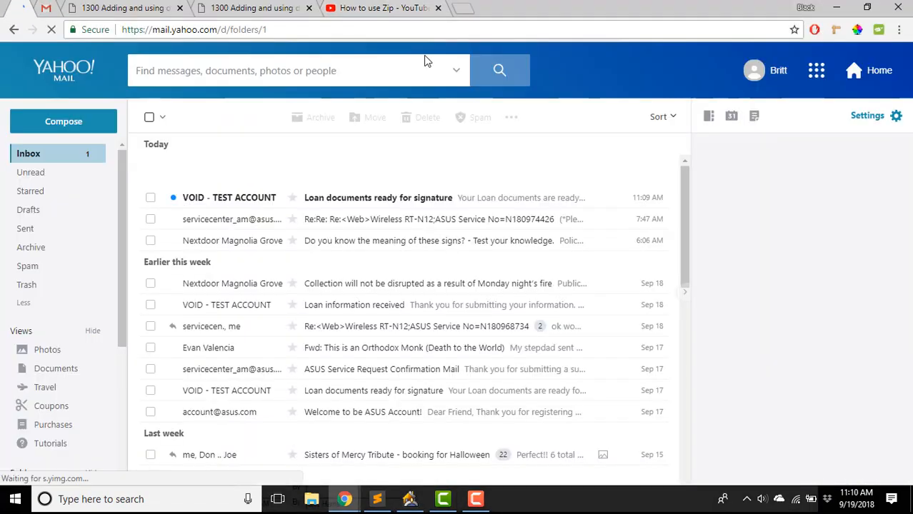
pyautogui.click(421, 201)
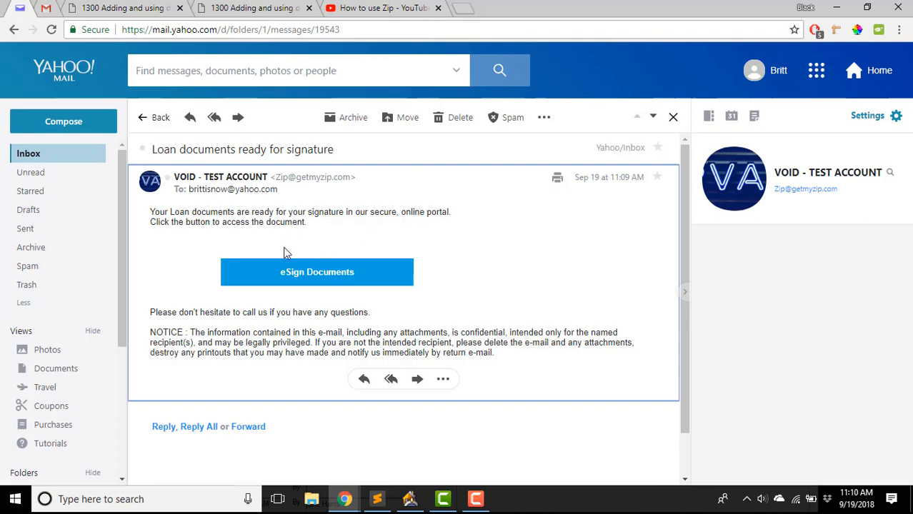
pyautogui.click(312, 284)
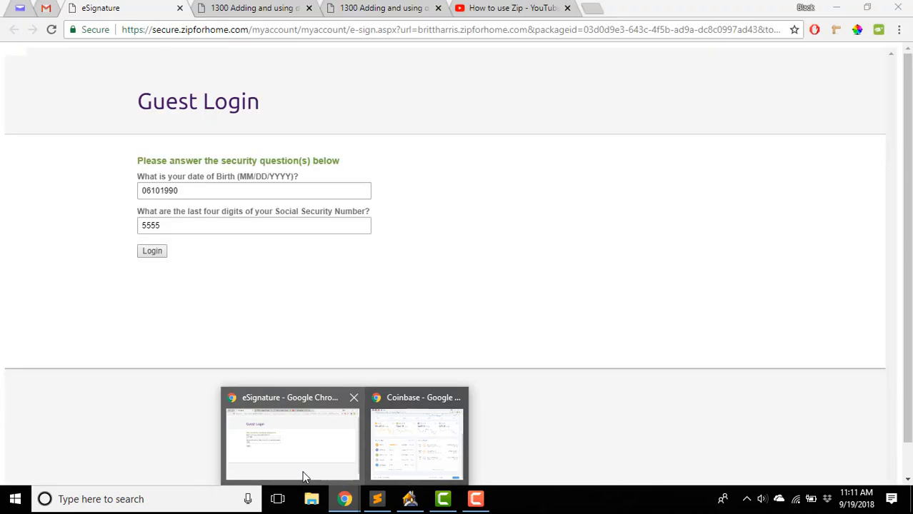
# - Correct the date of birth format on the Guest Login and log in to the portal
pyautogui.click(301, 473)
pyautogui.click(154, 191)
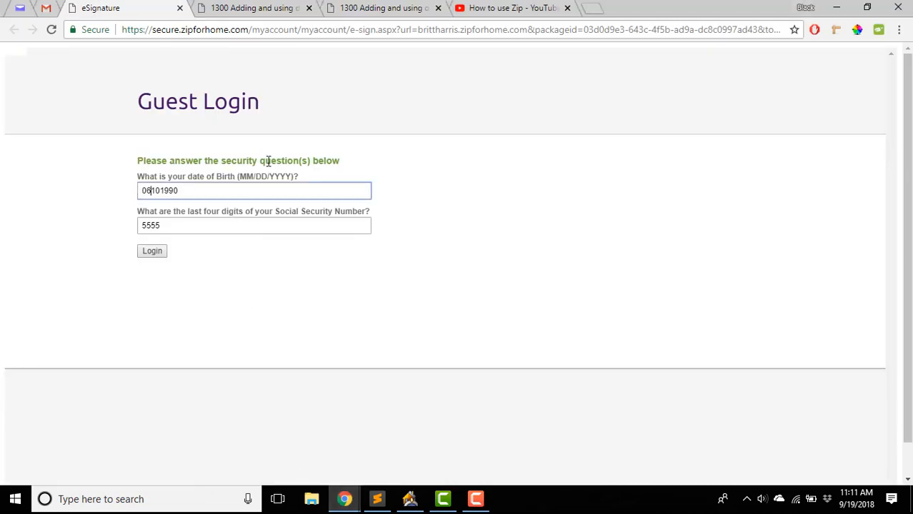
pyautogui.write('/')
pyautogui.press('Right')
pyautogui.press('Right')
pyautogui.write('/')
pyautogui.click(160, 253)
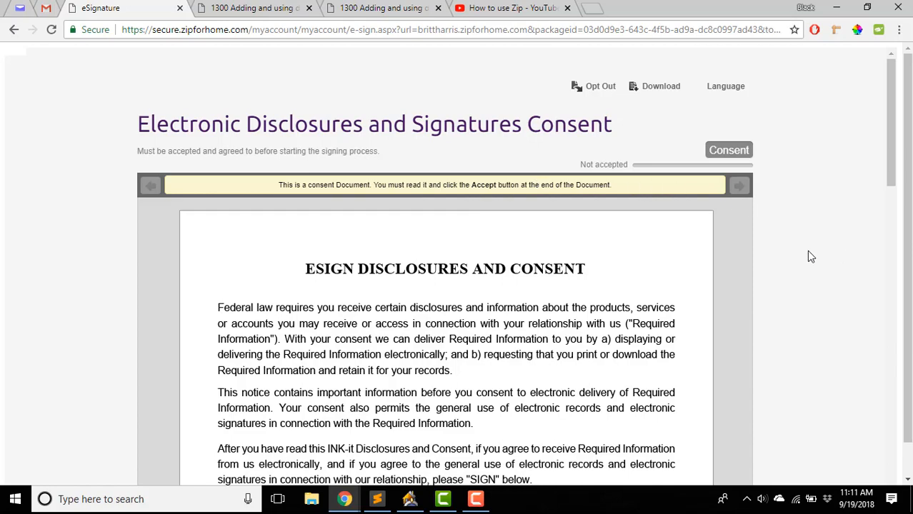
# - Scroll the ESIGN Disclosures and Consent document to its end
pyautogui.scroll(-4, 806, 255)
pyautogui.scroll(-12, 805, 268)
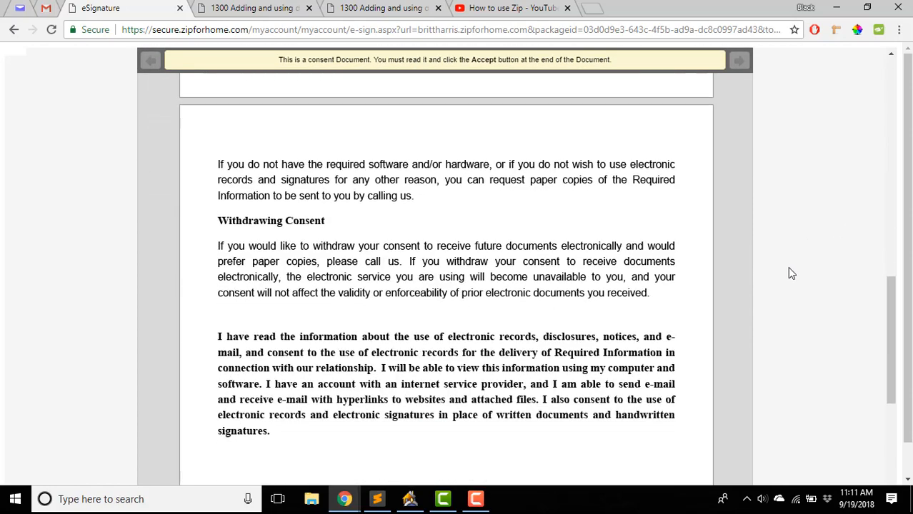
pyautogui.scroll(-1, 762, 284)
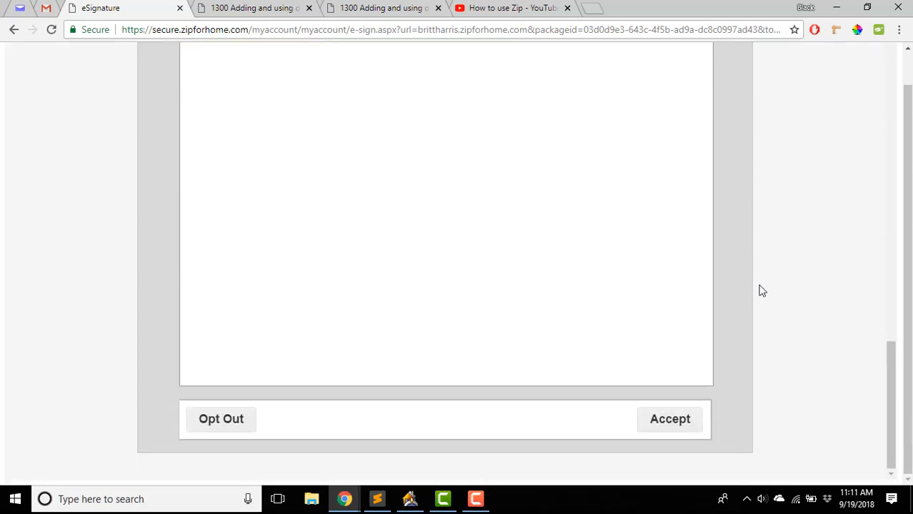
# - Accept the ESIGN consent, sign and initial Loan Application - Pg 1, confirm, then go to Gmail
pyautogui.click(685, 421)
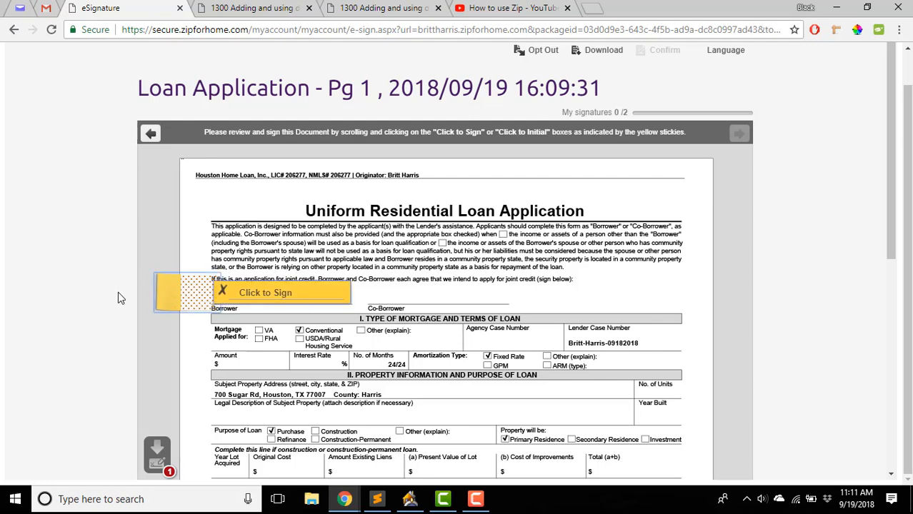
pyautogui.click(265, 293)
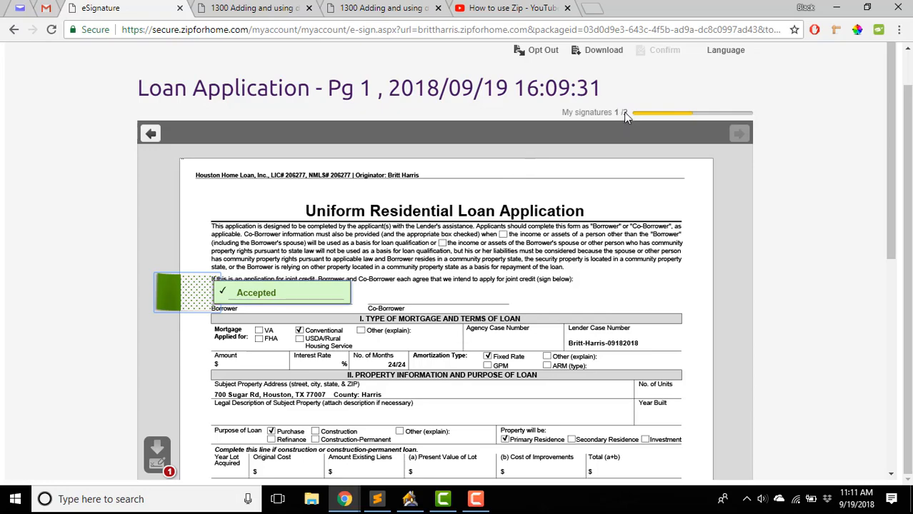
pyautogui.scroll(-4, 560, 275)
pyautogui.scroll(-2, 536, 287)
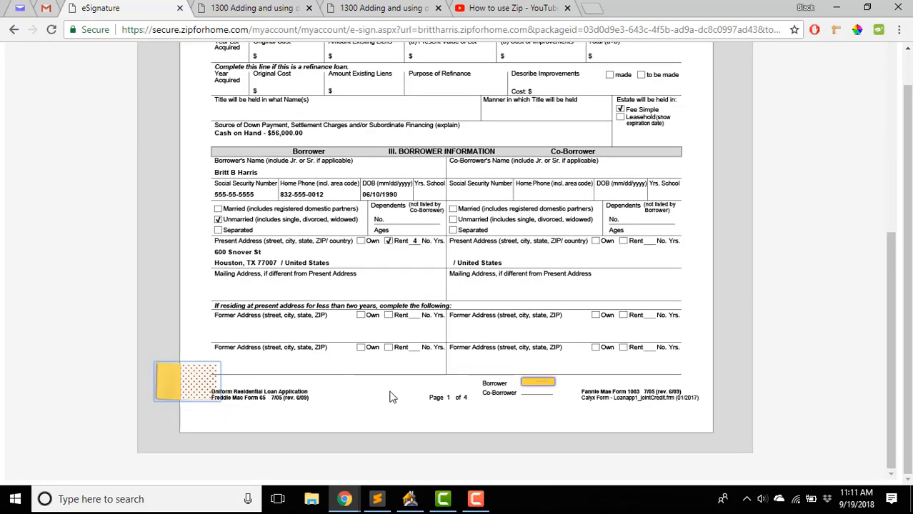
pyautogui.click(537, 384)
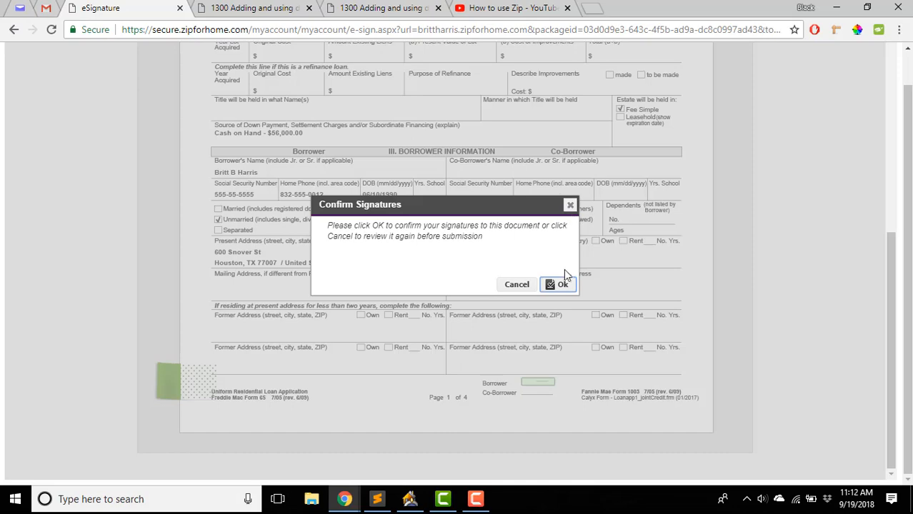
pyautogui.click(561, 298)
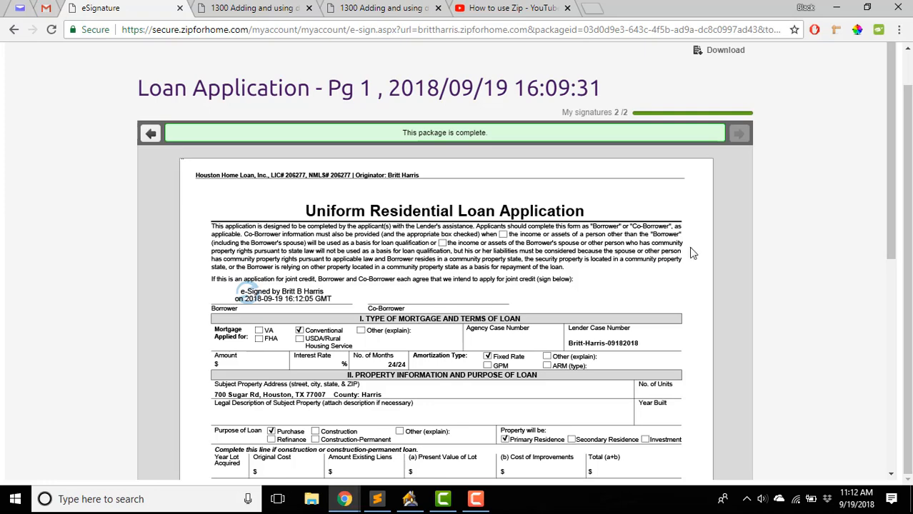
pyautogui.click(47, 8)
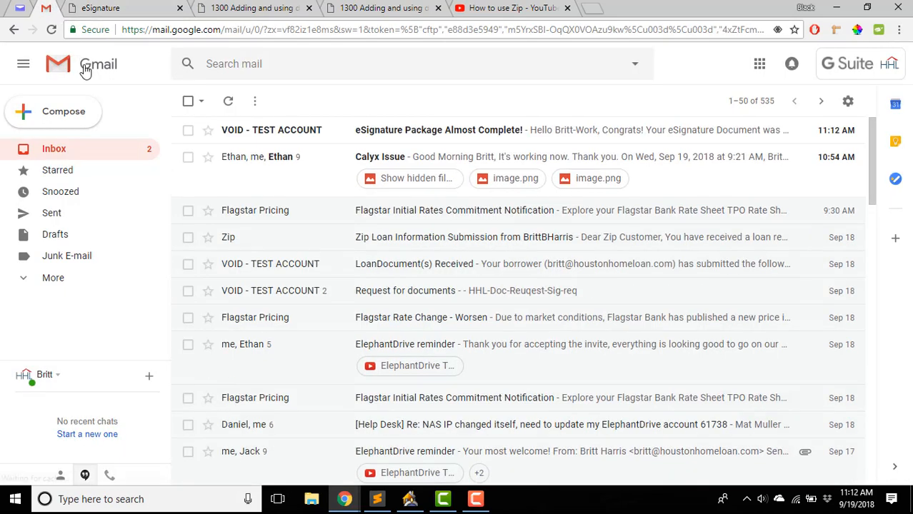
# - Read the 'eSignature Package Almost Complete!' email confirming App-Page-1 was signed
pyautogui.click(397, 130)
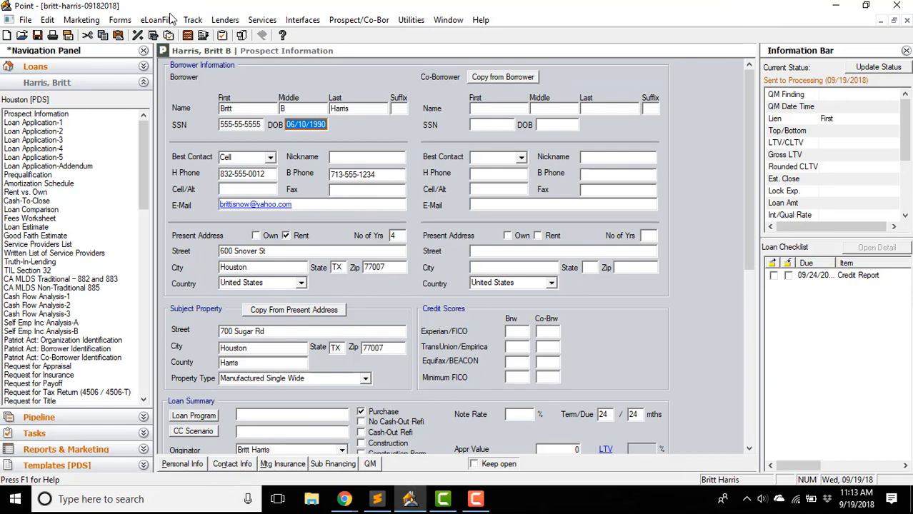
# - Retrieve the App-Page-1 request from Track: Status and Checklist and review its three downloaded documents
pyautogui.click(222, 35)
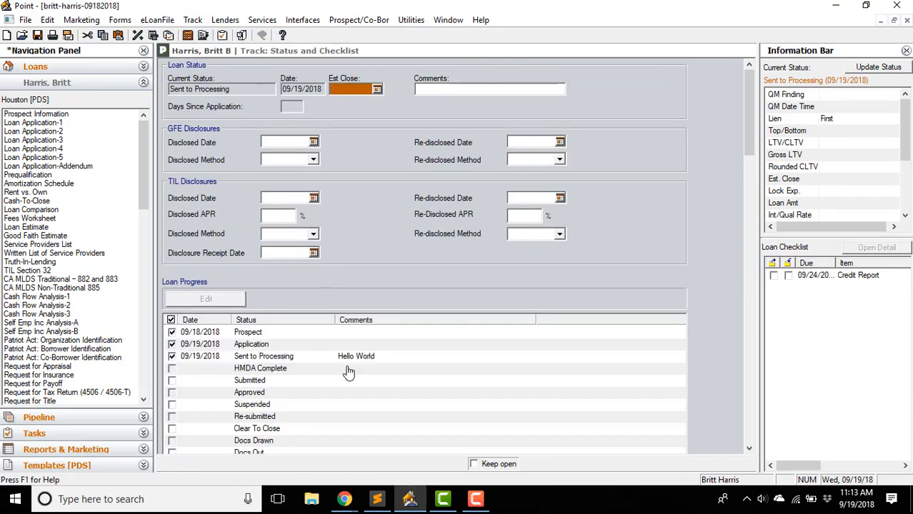
pyautogui.scroll(-10, 346, 375)
pyautogui.click(477, 226)
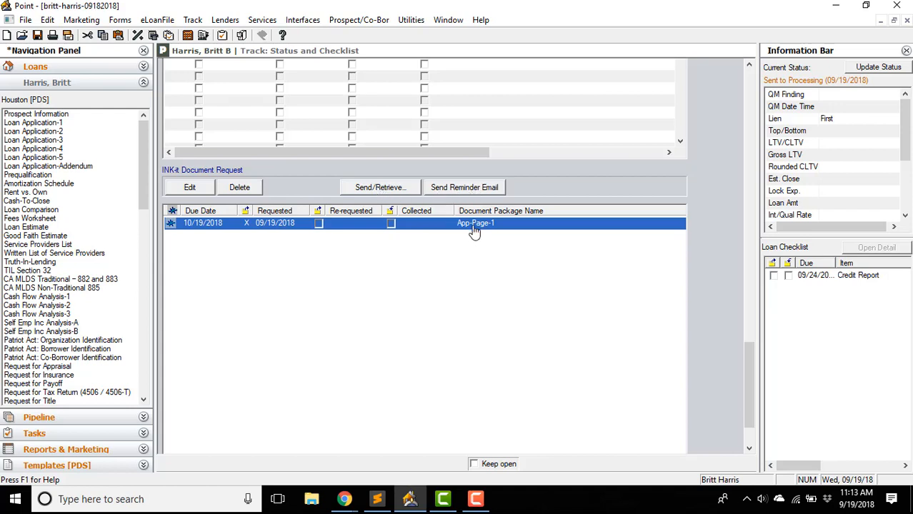
pyautogui.click(403, 187)
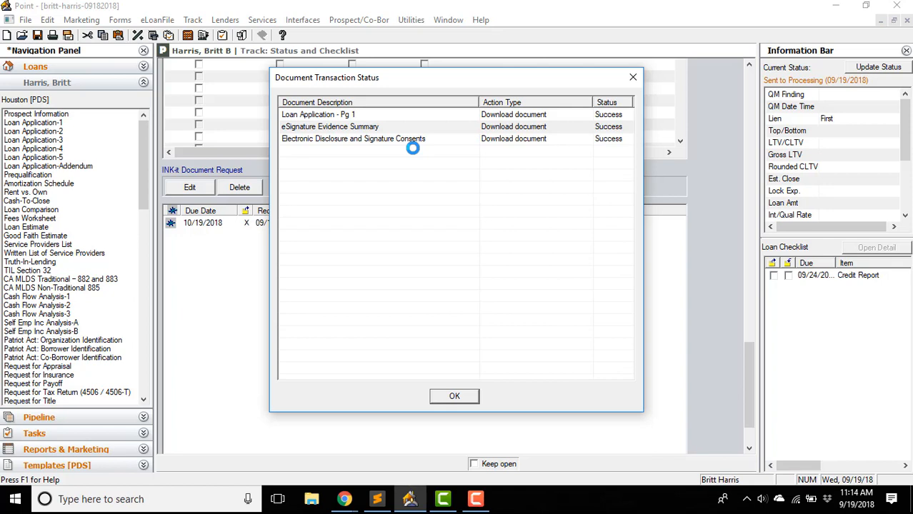
pyautogui.click(357, 140)
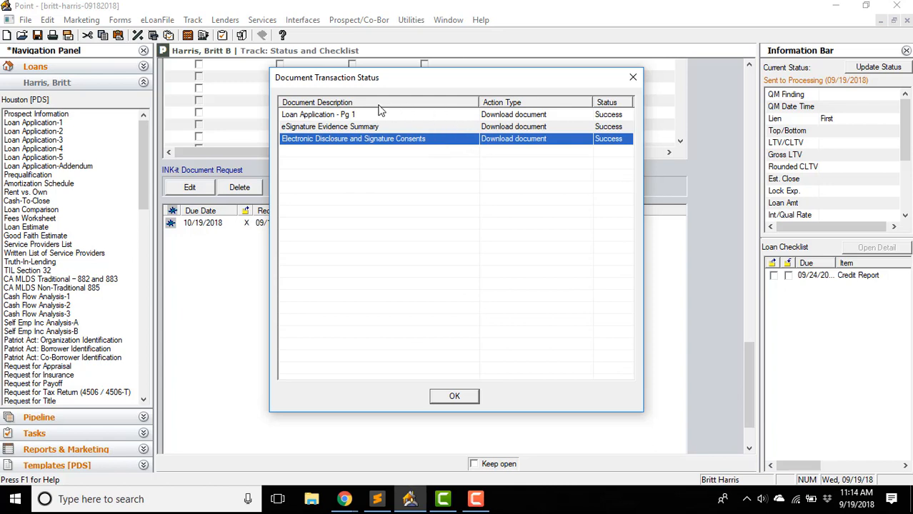
pyautogui.click(367, 128)
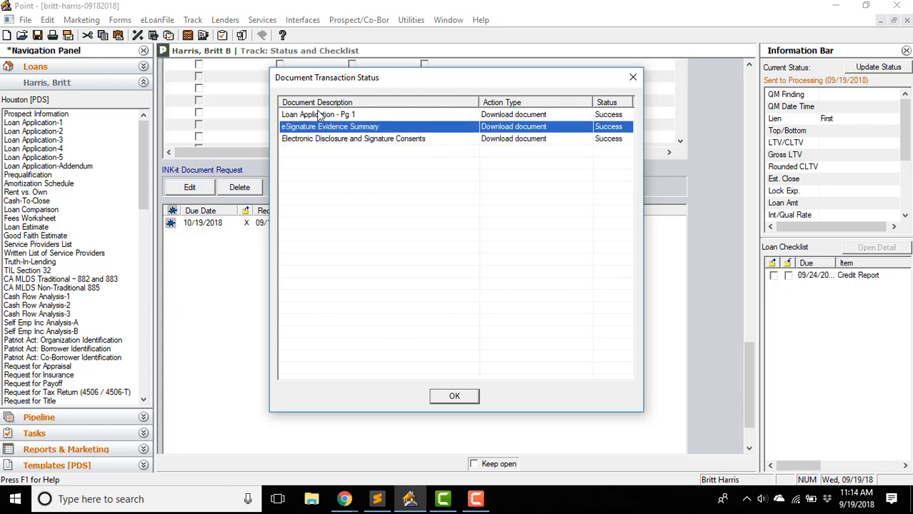
pyautogui.click(321, 116)
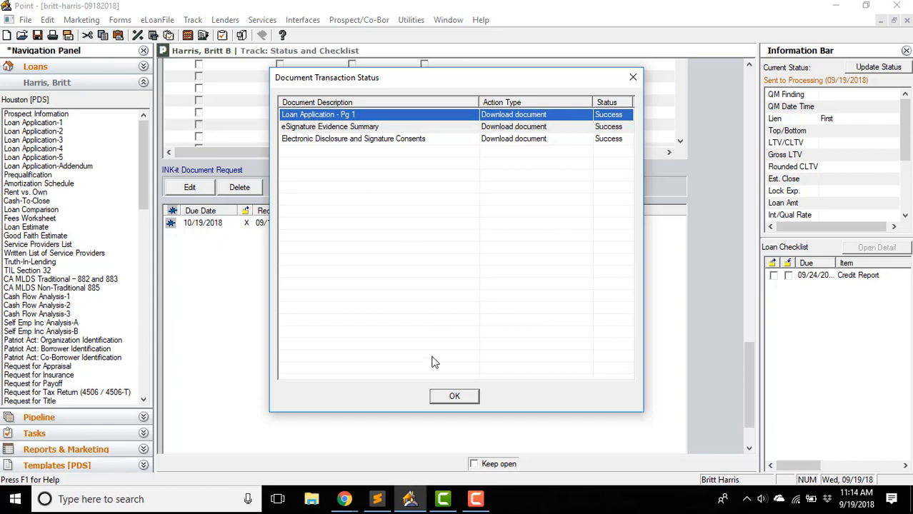
pyautogui.click(456, 397)
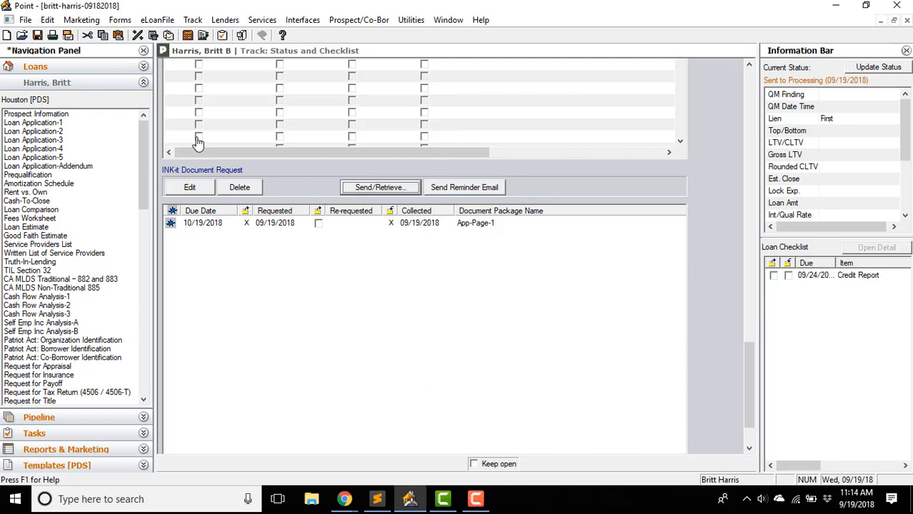
pyautogui.scroll(10, 710, 200)
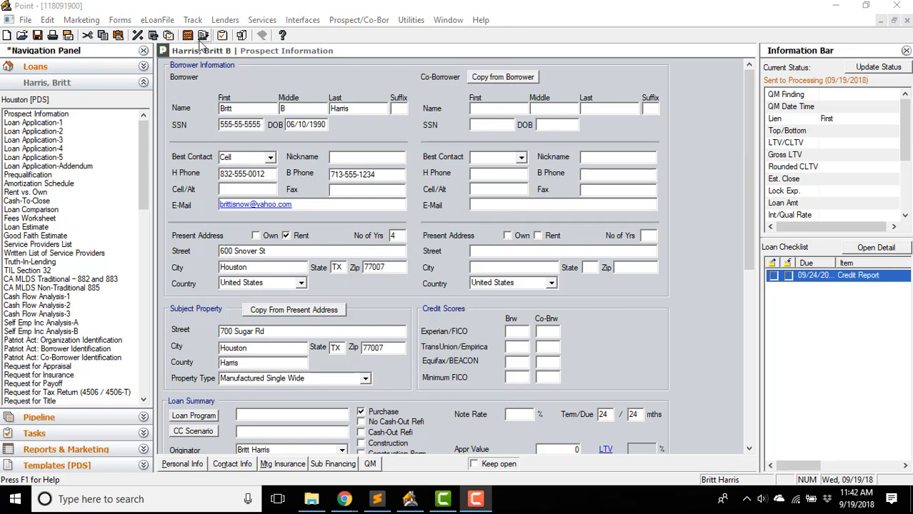
# - In Document Management, add a Point form and pick (UWM) TIL (broker) from Custom Forms
pyautogui.click(242, 37)
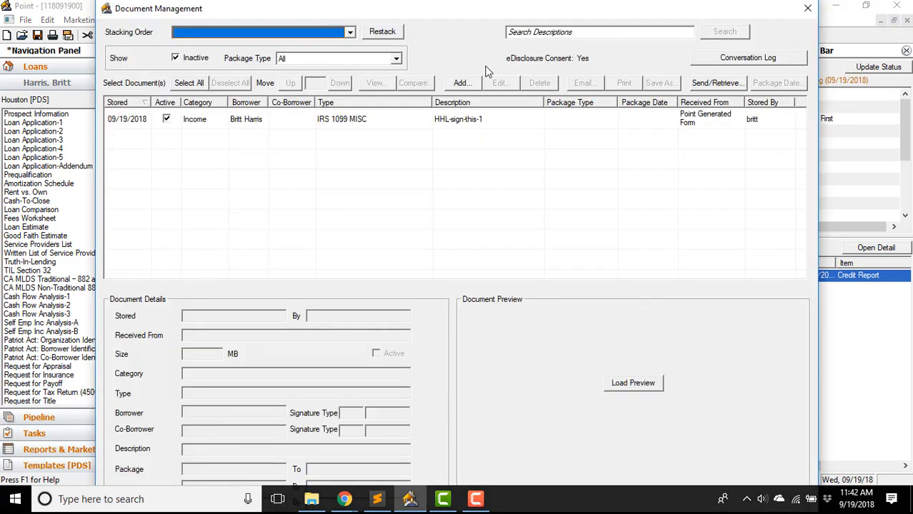
pyautogui.click(463, 84)
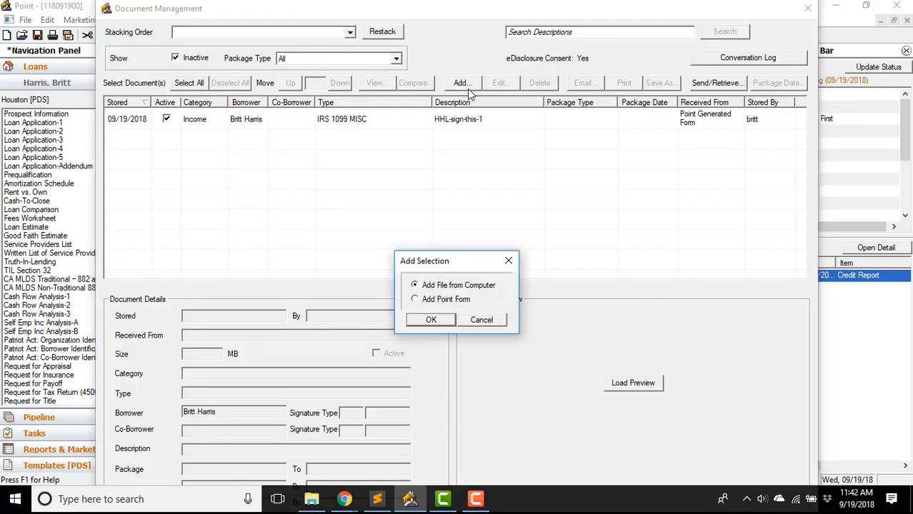
pyautogui.click(445, 301)
pyautogui.click(431, 320)
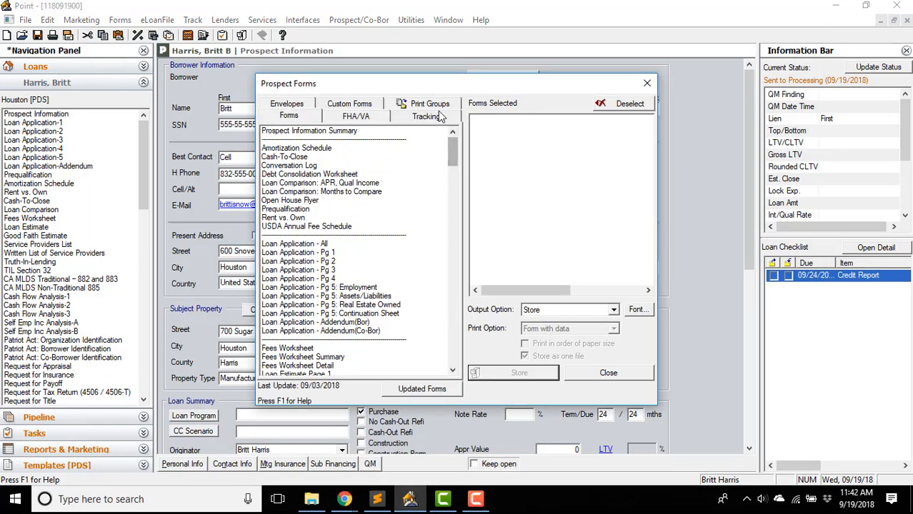
pyautogui.click(436, 107)
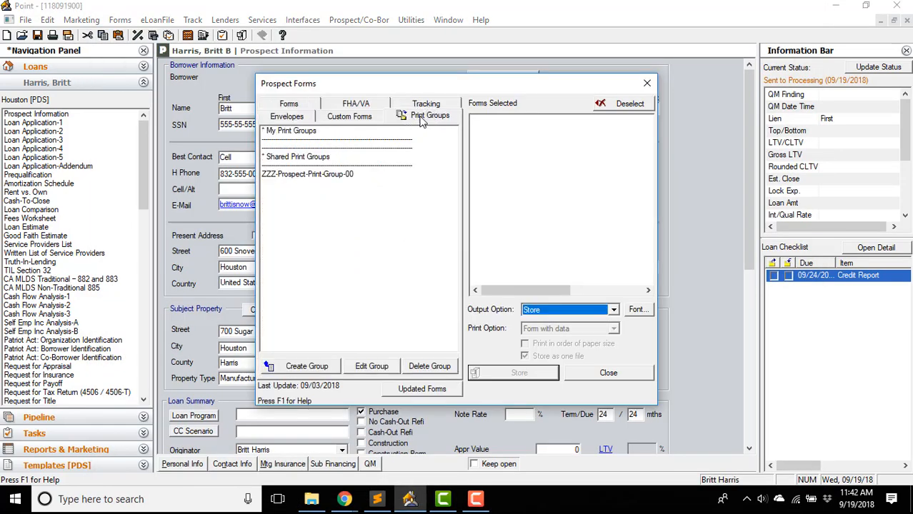
pyautogui.click(361, 119)
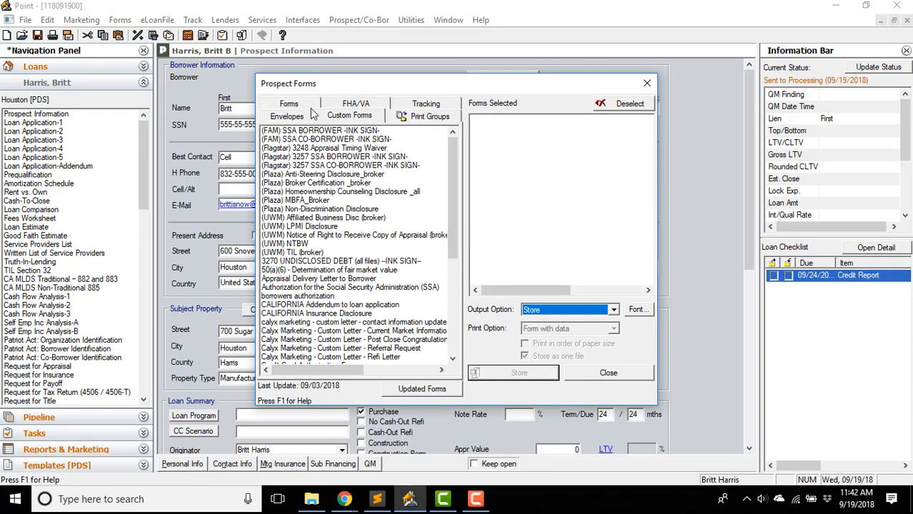
pyautogui.doubleClick(306, 252)
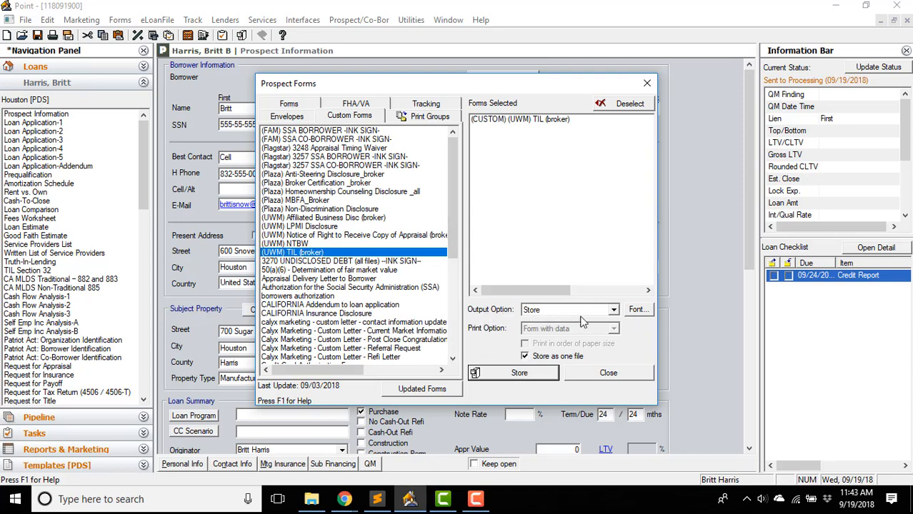
# - Store the TIL form as a document named Print-Group-HHL with Signature Required ticked
pyautogui.click(522, 372)
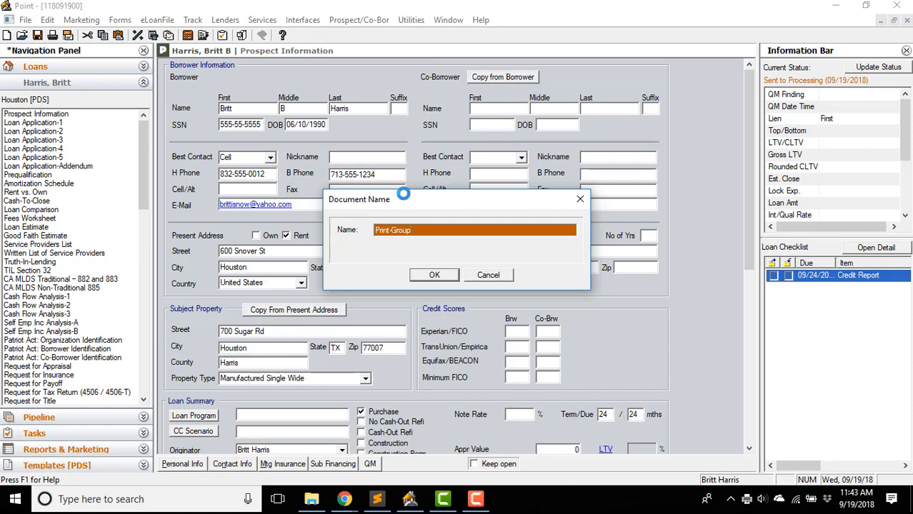
pyautogui.write('L')
pyautogui.press('Return')
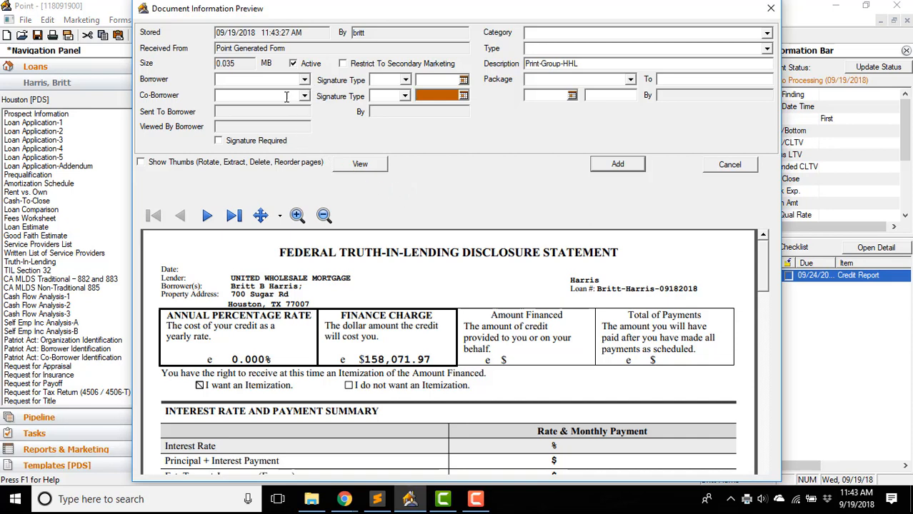
pyautogui.click(219, 141)
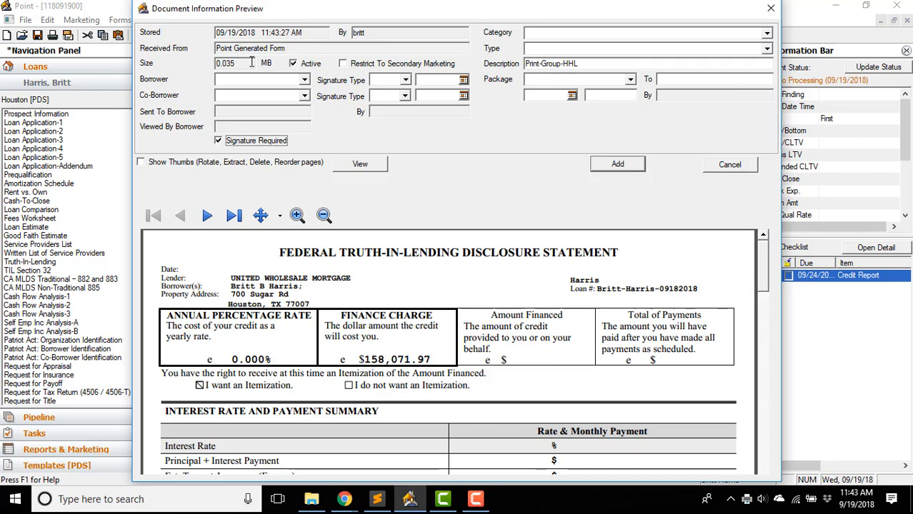
# - Assign it to the borrower, category Credit, type Credit Report, in the Submission Package, and add it
pyautogui.click(304, 80)
pyautogui.click(239, 91)
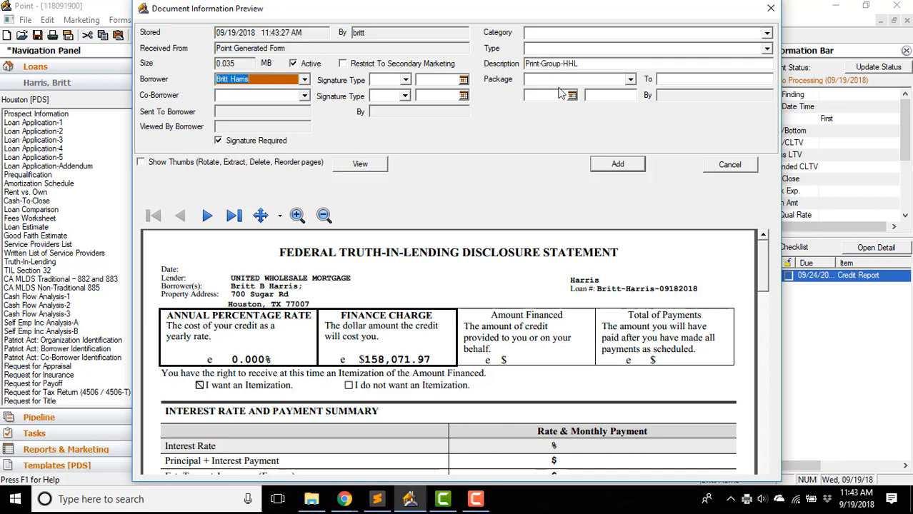
pyautogui.click(767, 33)
pyautogui.click(571, 88)
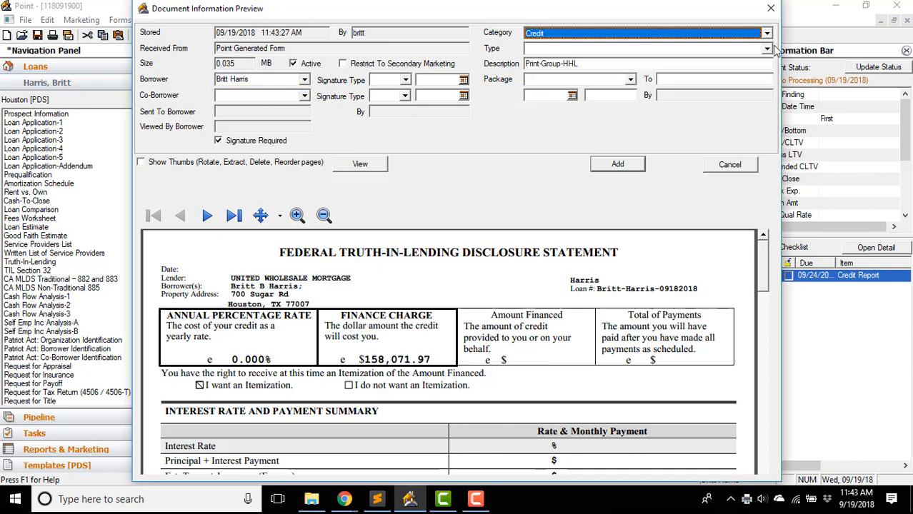
pyautogui.click(766, 49)
pyautogui.click(650, 95)
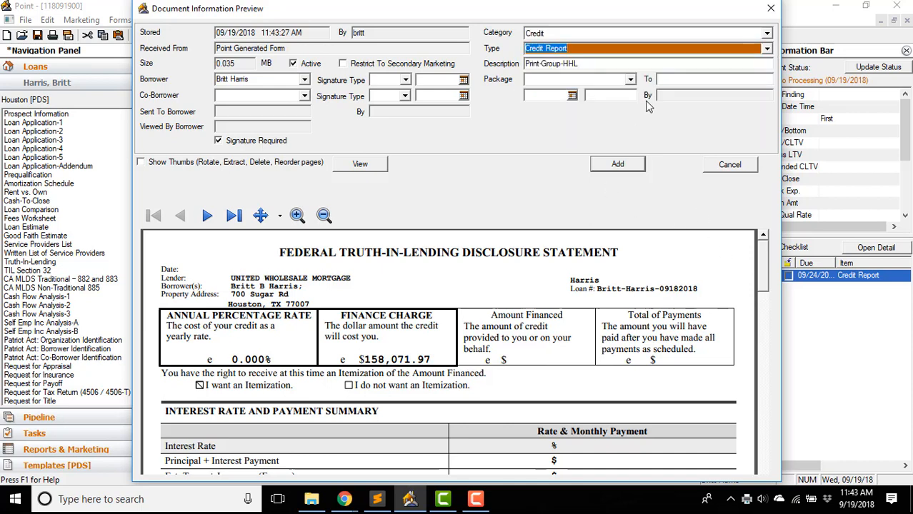
pyautogui.click(630, 79)
pyautogui.click(558, 98)
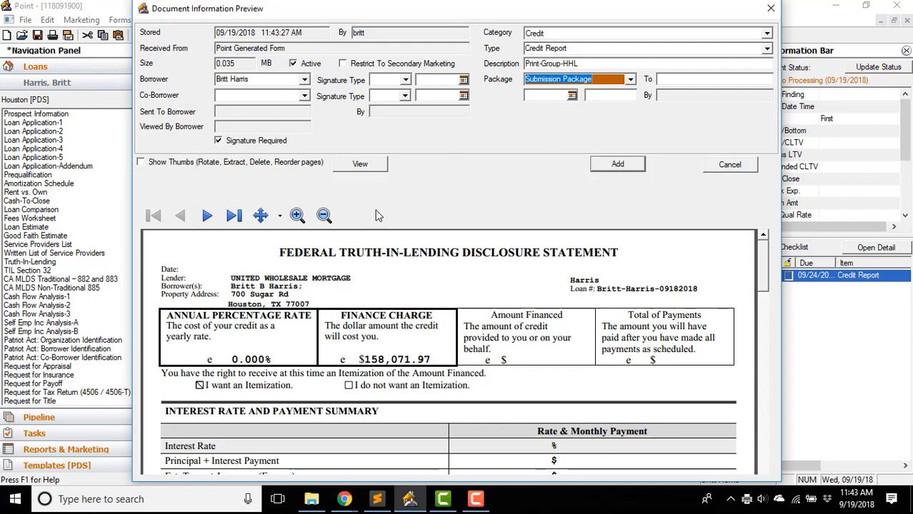
pyautogui.click(617, 165)
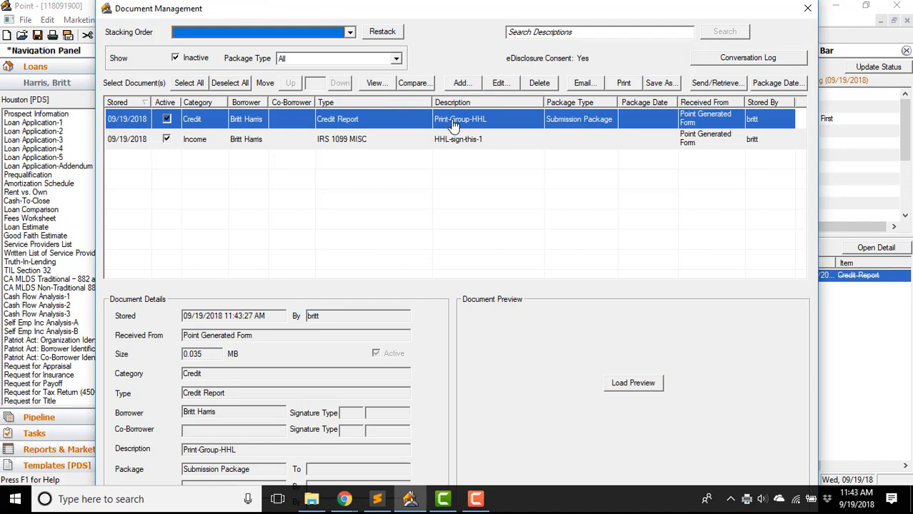
# - Preview Print-Group-HHL, then start sending it to the borrower with Signature Required ticked
pyautogui.doubleClick(451, 120)
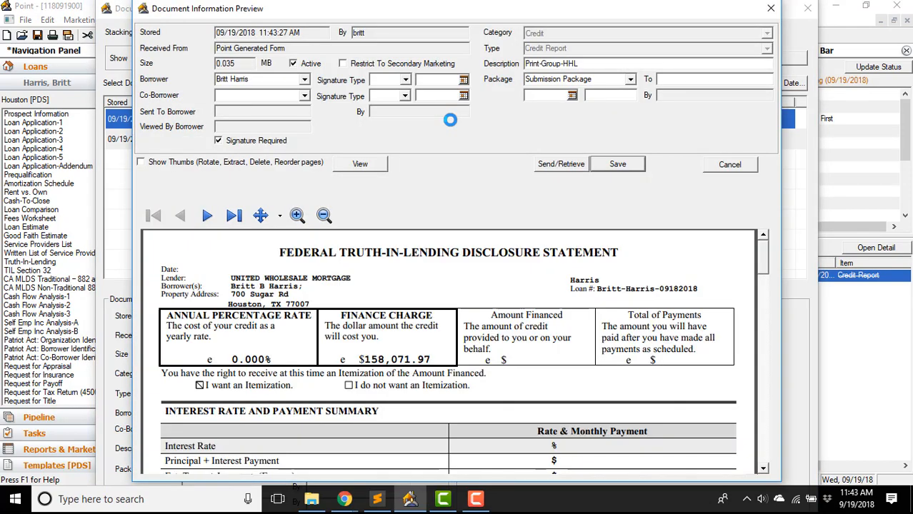
pyautogui.click(731, 165)
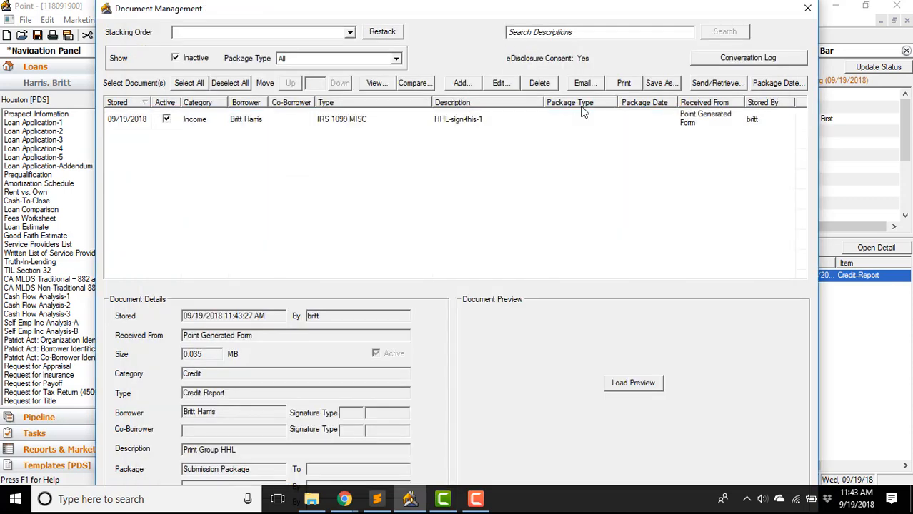
pyautogui.click(718, 84)
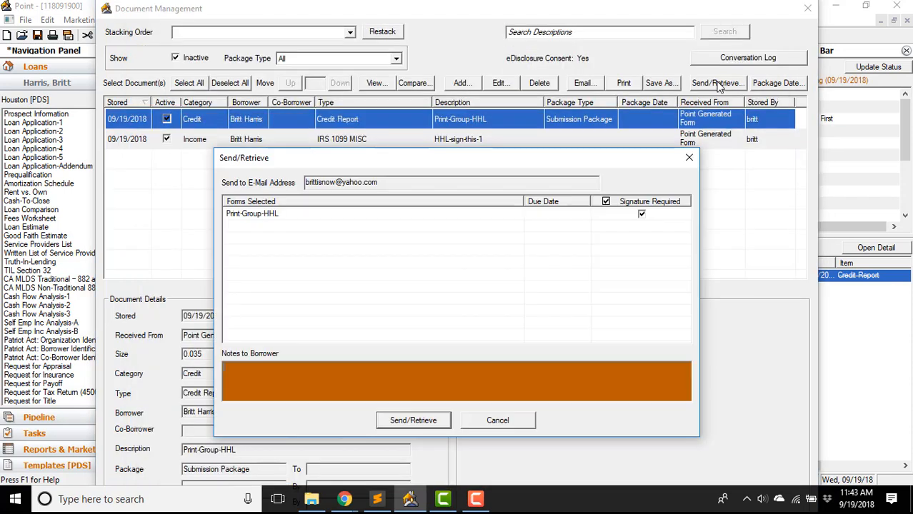
pyautogui.click(641, 214)
# - Finish the note 'This email was successful', send the request, and switch to Yahoo Mail
pyautogui.write('ssful')
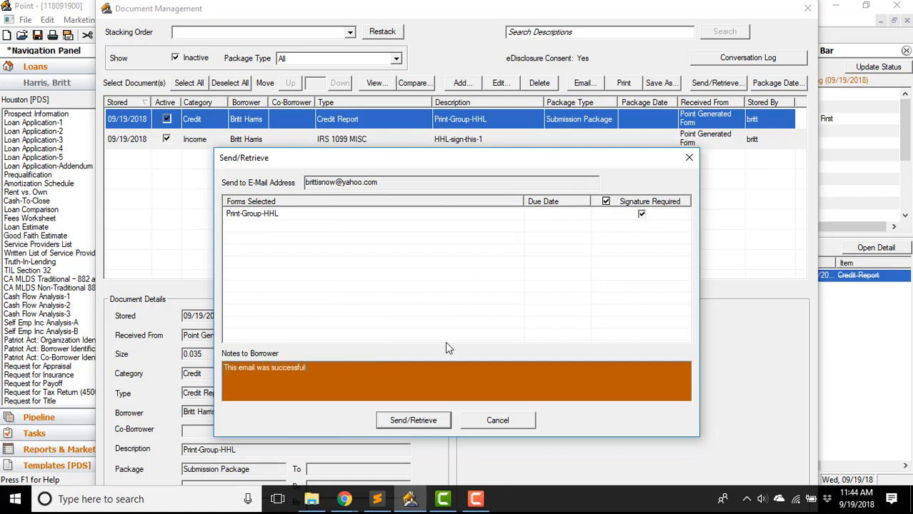
pyautogui.click(414, 421)
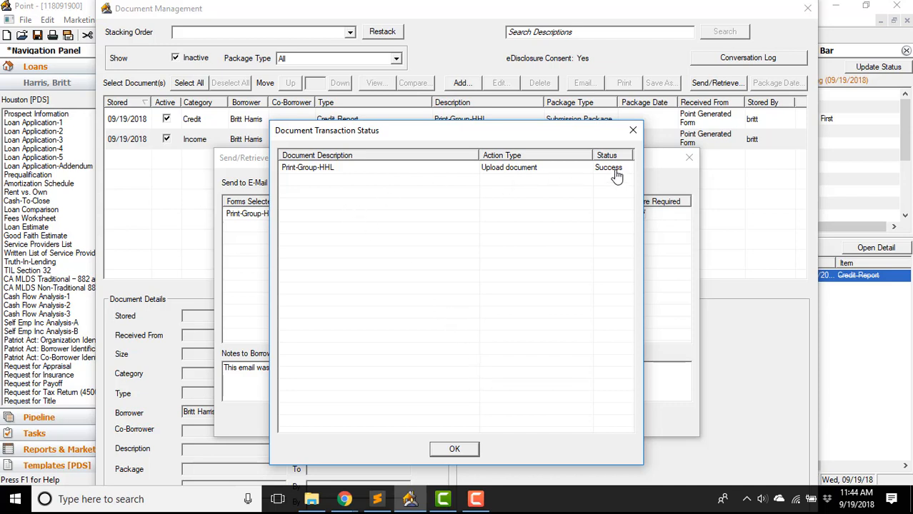
pyautogui.click(455, 448)
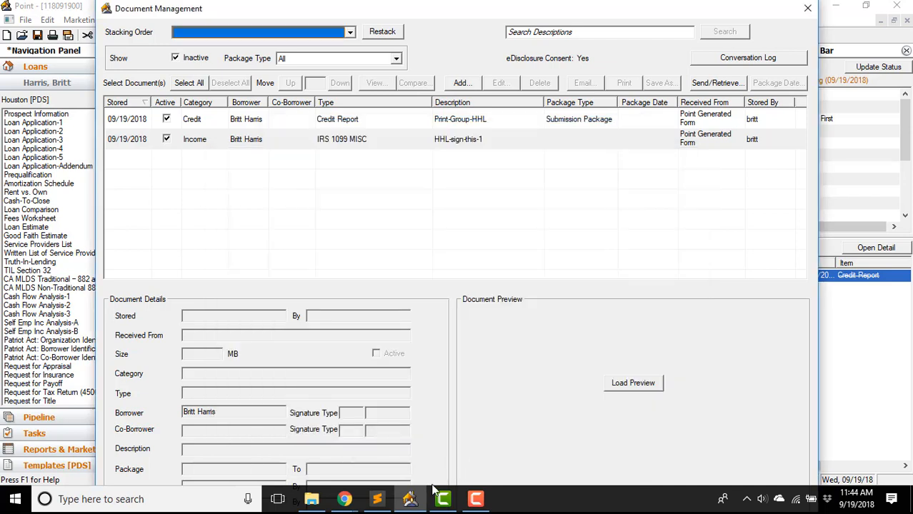
pyautogui.click(346, 500)
pyautogui.click(318, 472)
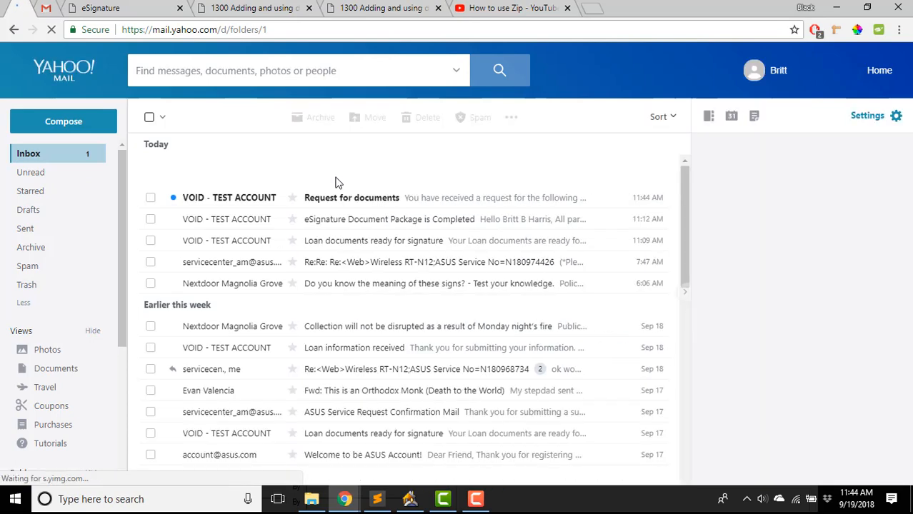
# - Open the 'Request for documents' email and follow its Upload Documents link
pyautogui.click(371, 201)
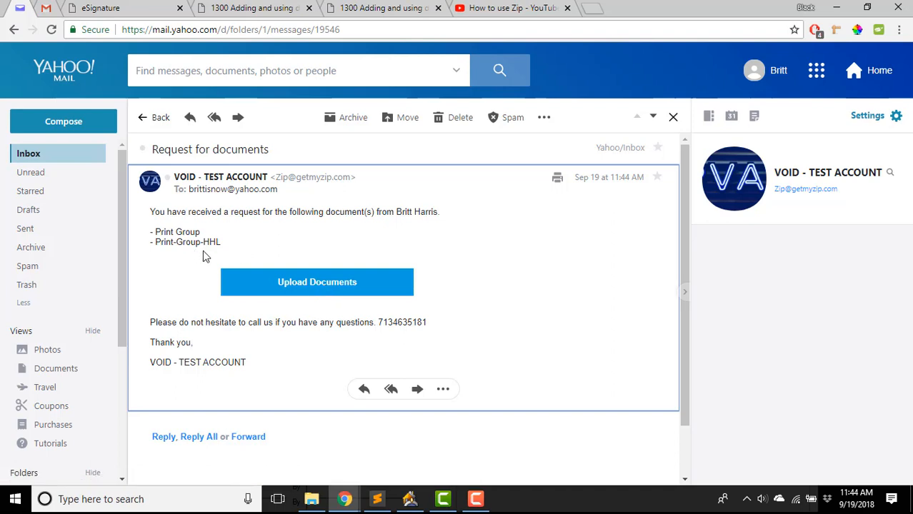
pyautogui.click(335, 289)
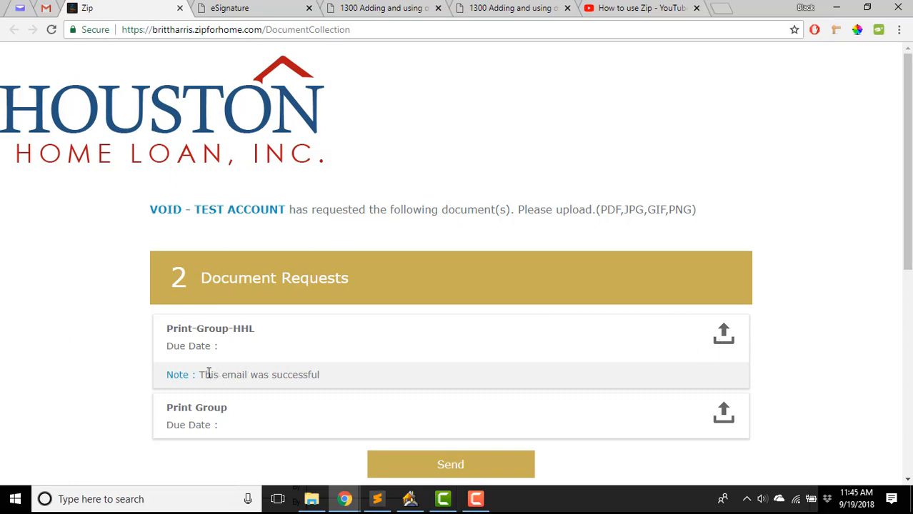
# - Attach hhl-0.jpg from Downloads to the Print-Group-HHL request
pyautogui.moveTo(206, 376); pyautogui.dragTo(338, 385)
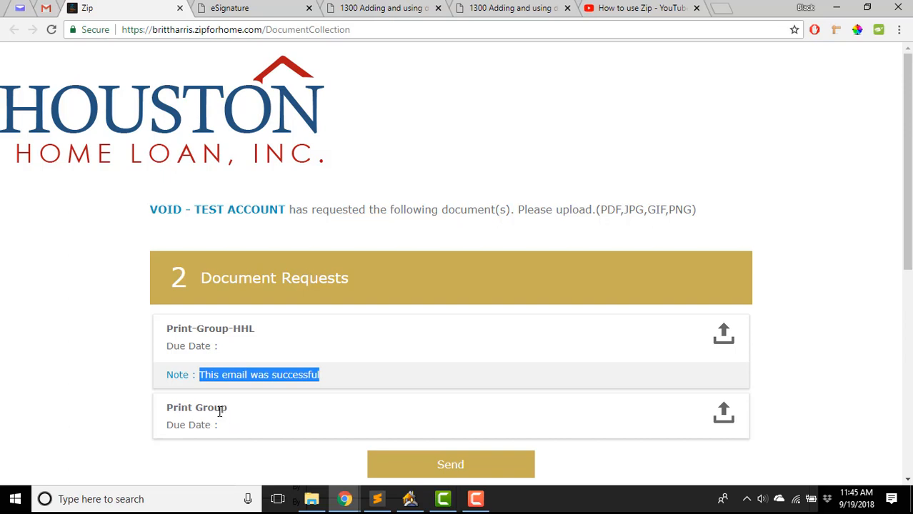
pyautogui.click(723, 333)
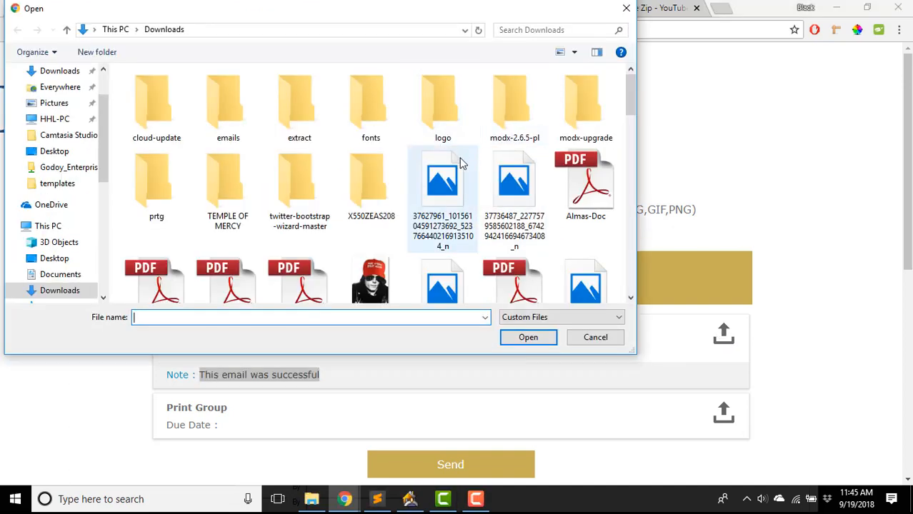
pyautogui.click(379, 286)
pyautogui.scroll(-3, 395, 263)
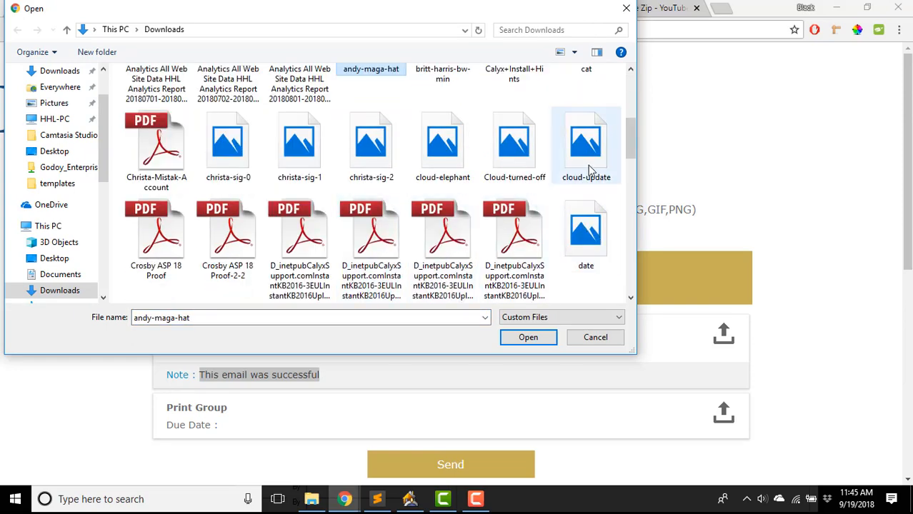
pyautogui.write('hhl-0')
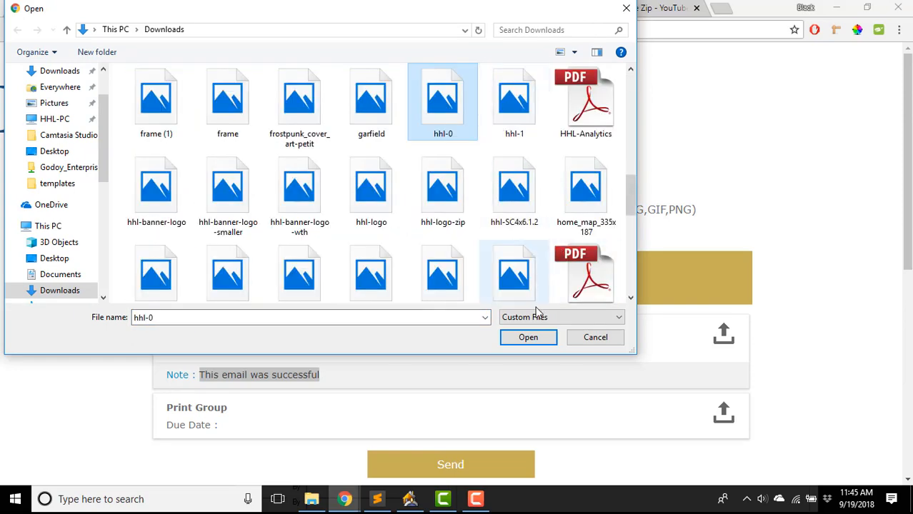
pyautogui.click(528, 337)
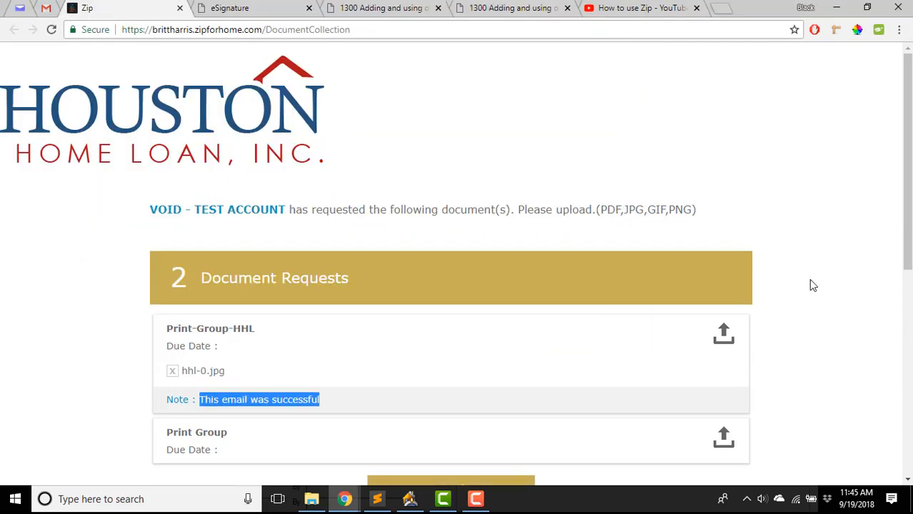
# - Attach hhl-logo-zip.png to Print-Group-HHL as well and send both files to the lender
pyautogui.click(725, 336)
pyautogui.click(577, 198)
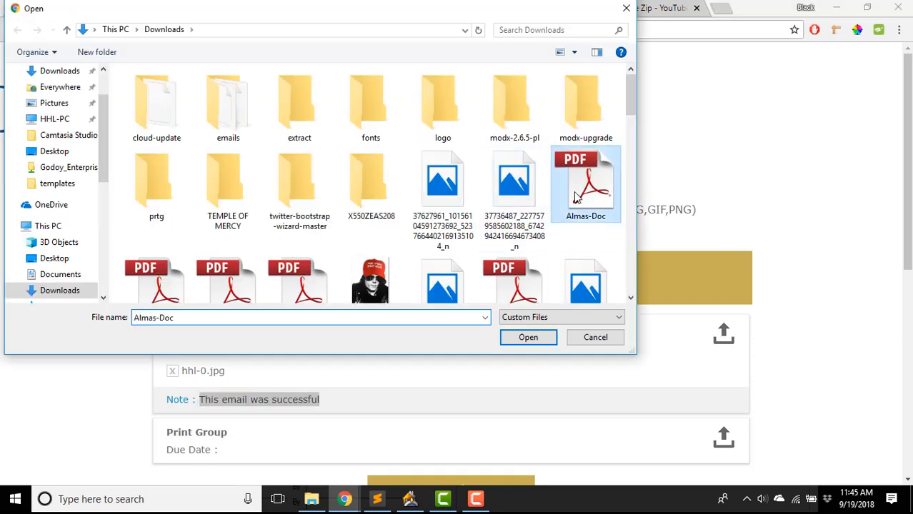
pyautogui.press('h')
pyautogui.press('h')
pyautogui.press('h')
pyautogui.click(468, 205)
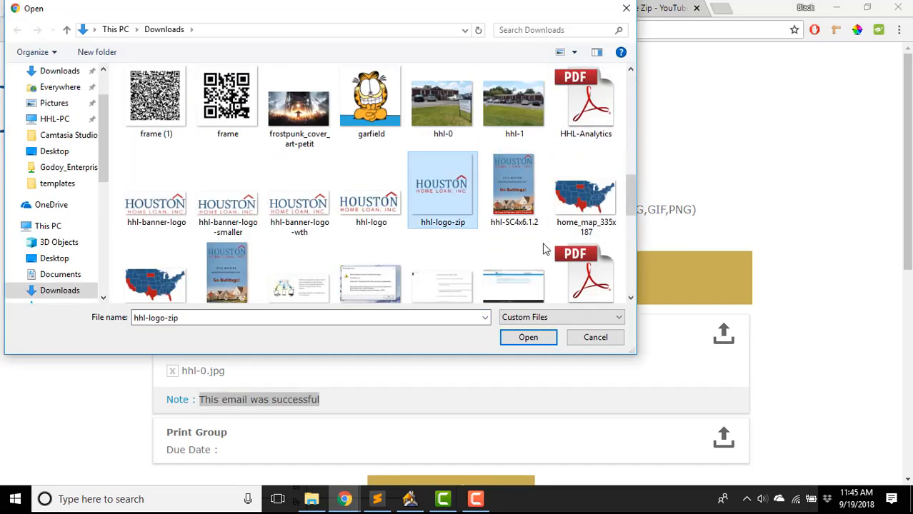
pyautogui.click(529, 338)
pyautogui.scroll(-3, 740, 302)
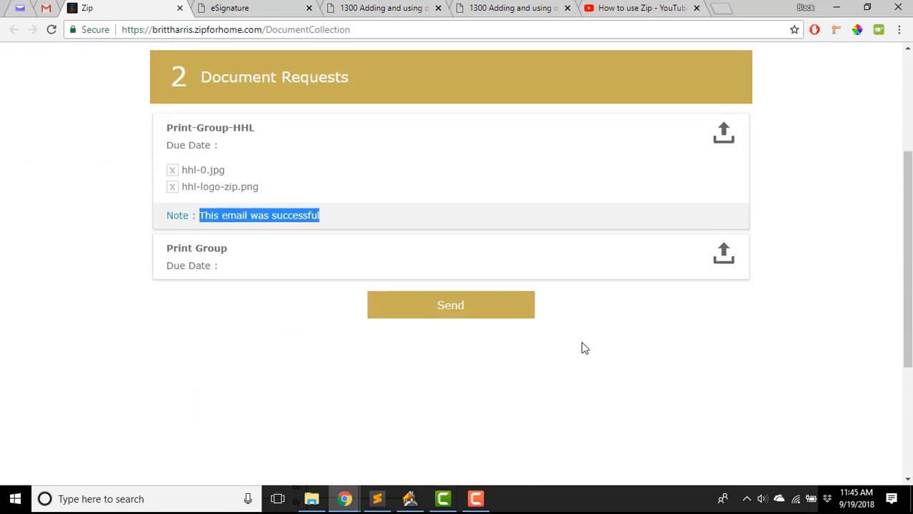
pyautogui.click(454, 314)
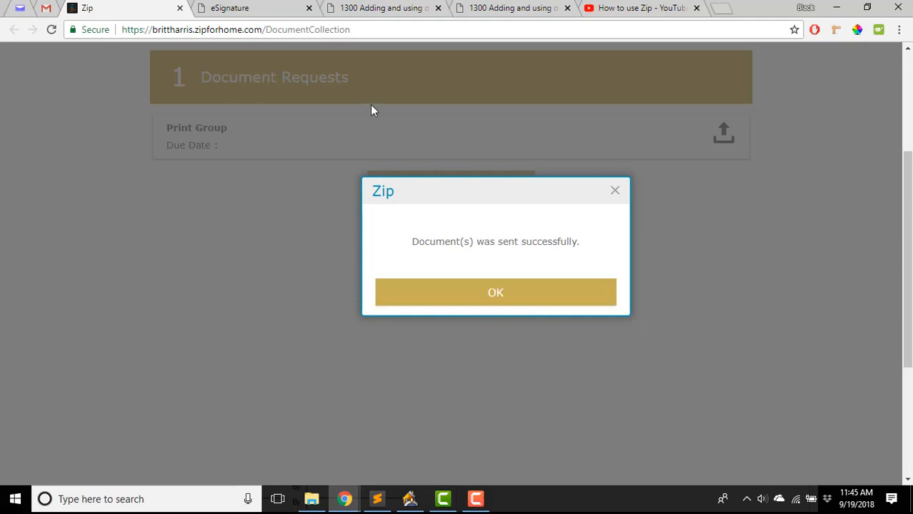
pyautogui.click(410, 499)
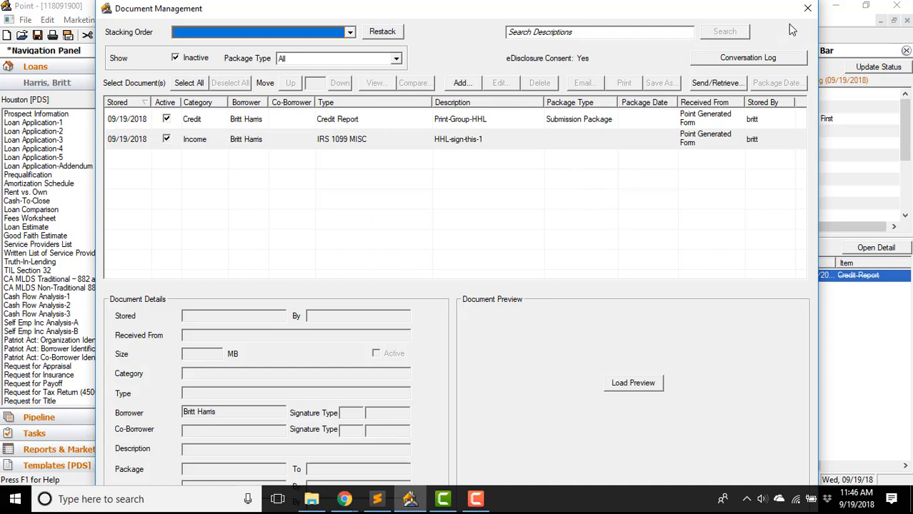
# - Close Document Management, check Status and Checklist, and reopen Document Management to see three documents
pyautogui.click(807, 10)
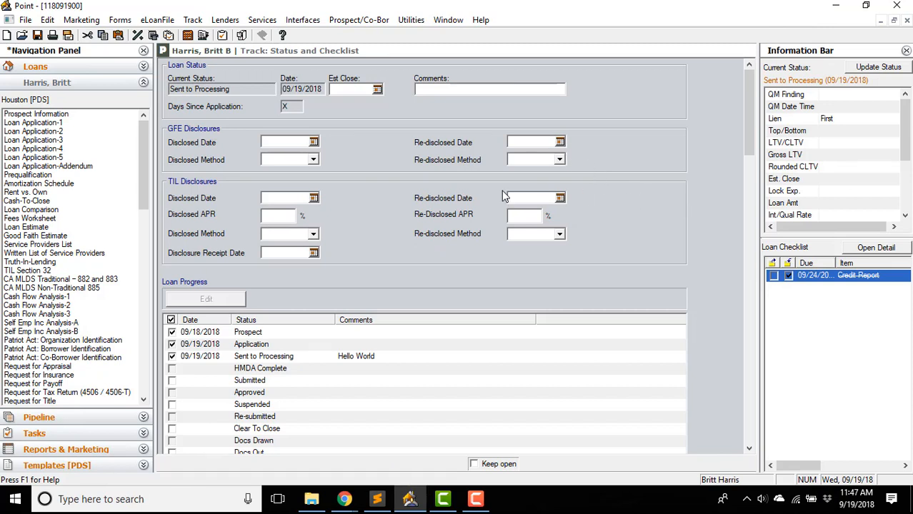
pyautogui.scroll(-10, 736, 243)
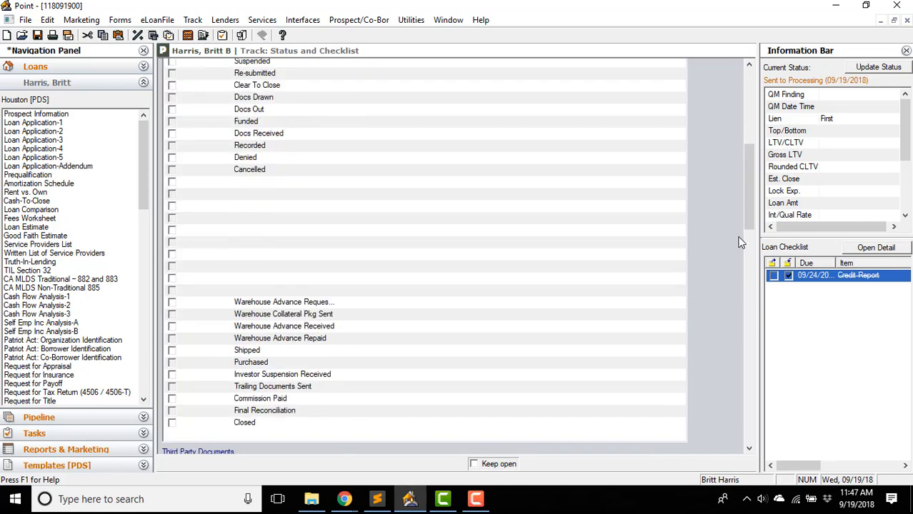
pyautogui.scroll(10, 730, 245)
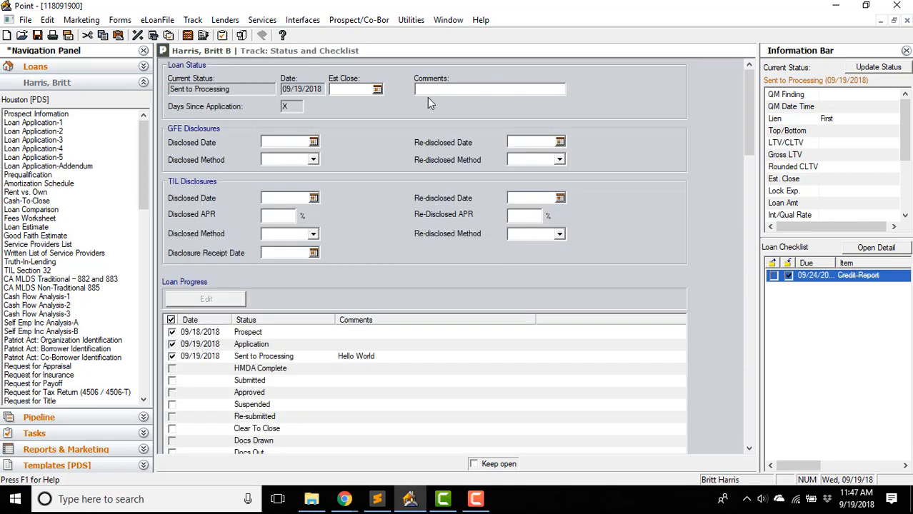
pyautogui.click(241, 35)
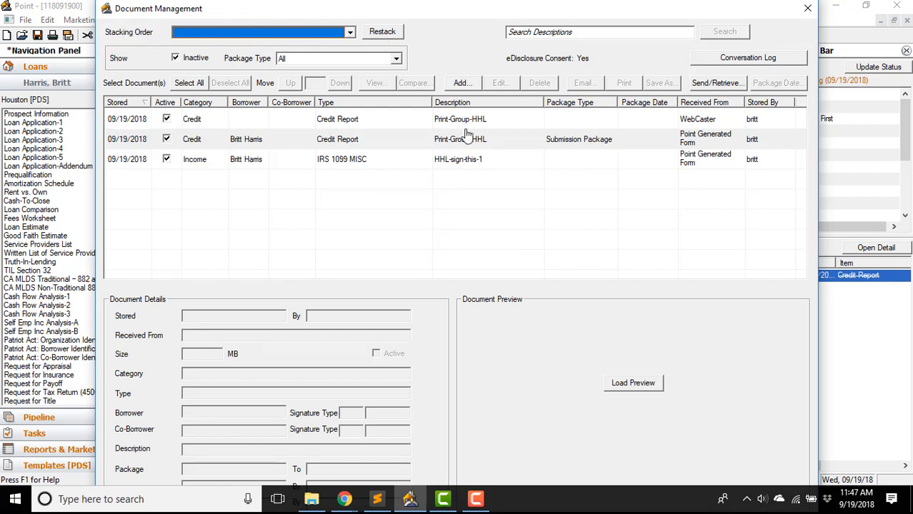
# - Preview the received WebCaster credit report to view the uploaded house photo, then close it
pyautogui.click(701, 119)
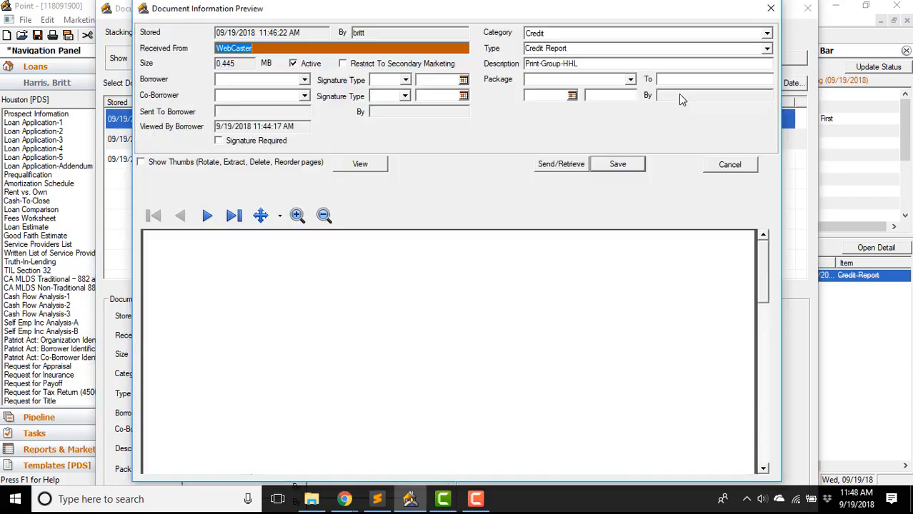
pyautogui.scroll(-10, 677, 323)
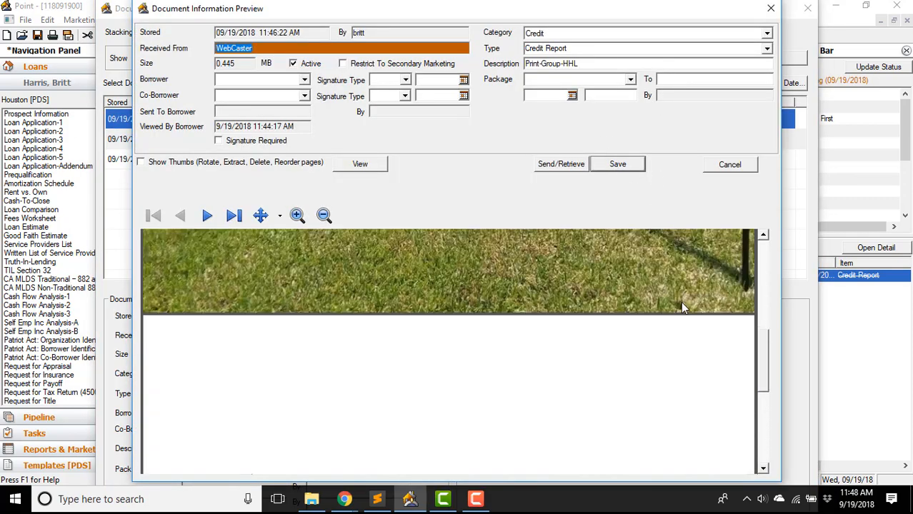
pyautogui.scroll(10, 670, 321)
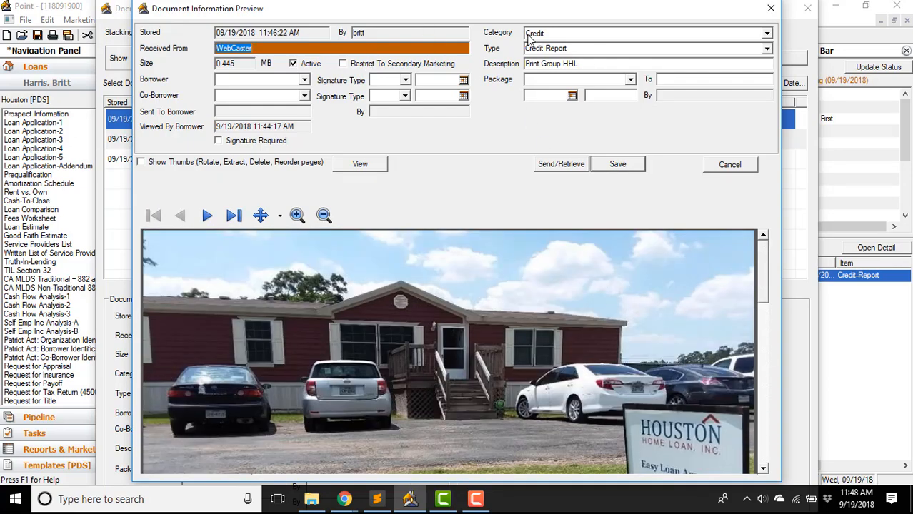
pyautogui.click(730, 166)
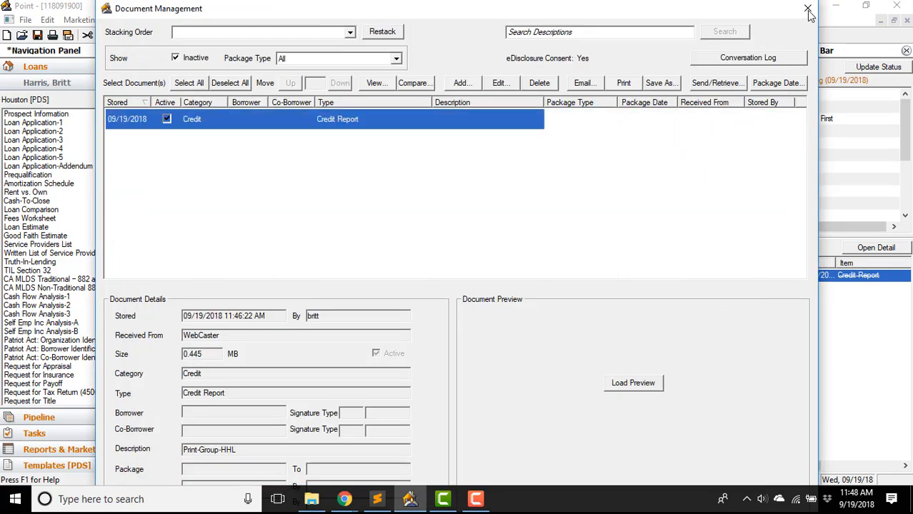
# - Close Document Management and return to the maximized Status and Checklist page
pyautogui.click(795, 13)
pyautogui.doubleClick(522, 8)
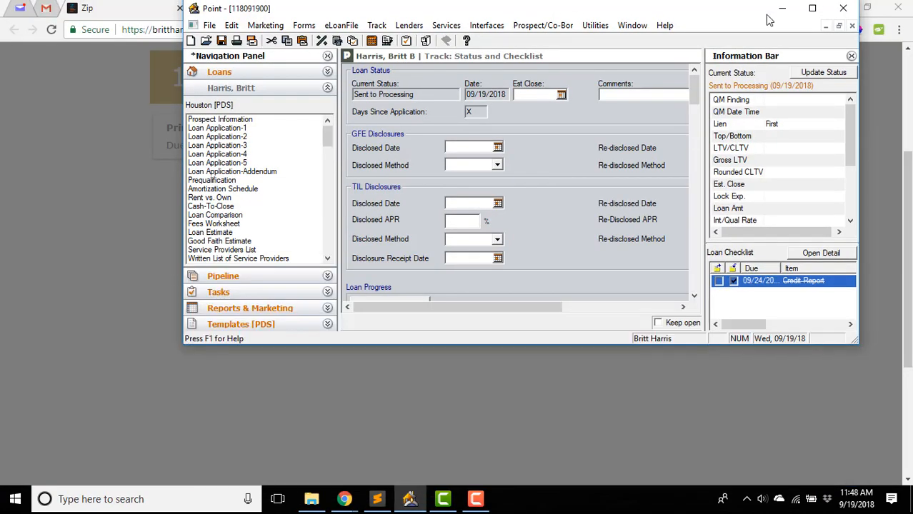
pyautogui.click(812, 8)
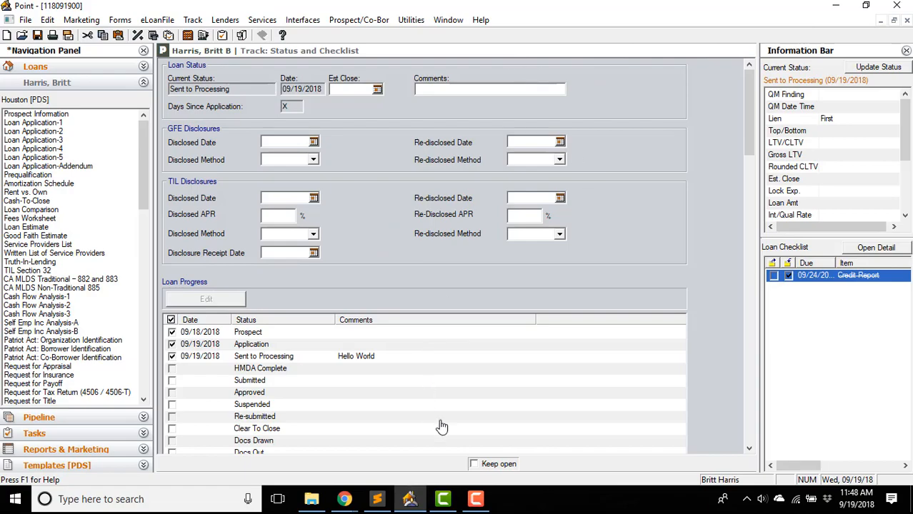